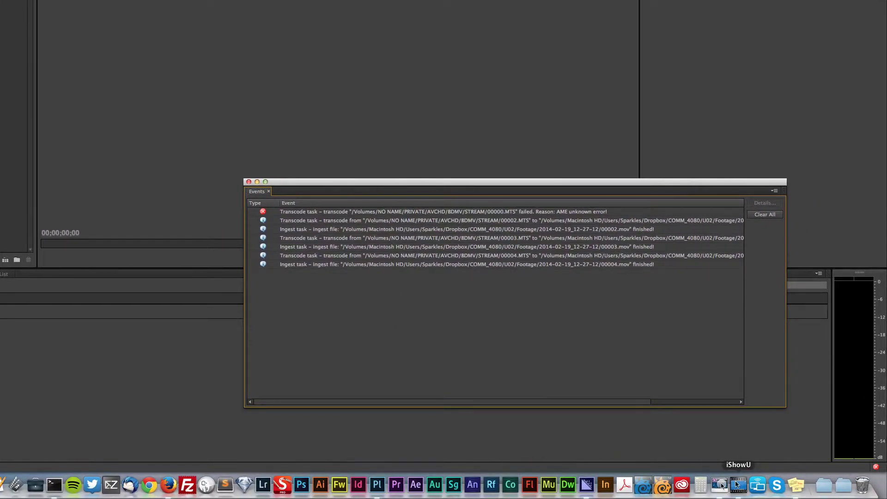
Bring Media Encoder's queue to the front to check which MTS transcodes finished or failed
click(740, 486)
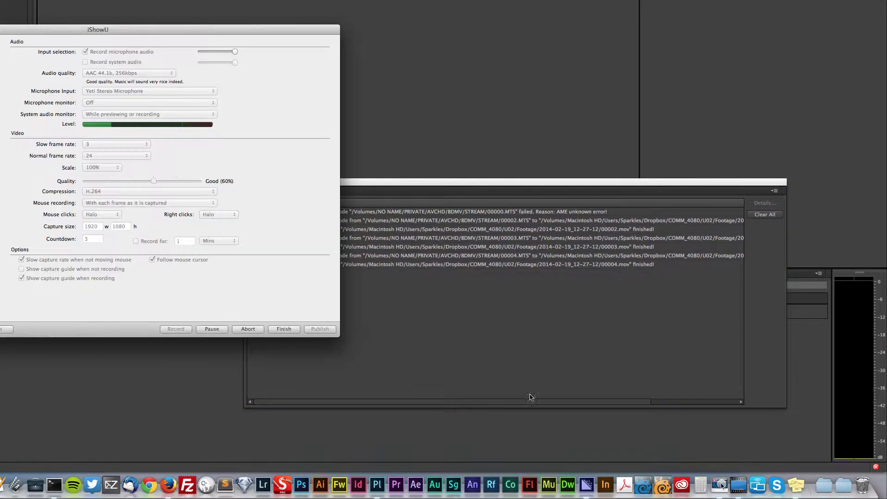
click(595, 486)
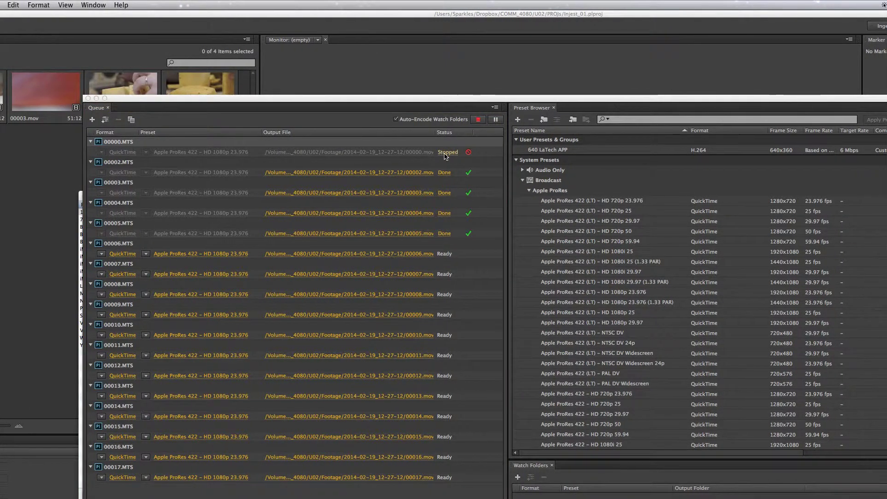
Close the AMEEncodingErrorLog.txt window and move the Queue window down and left
click(168, 47)
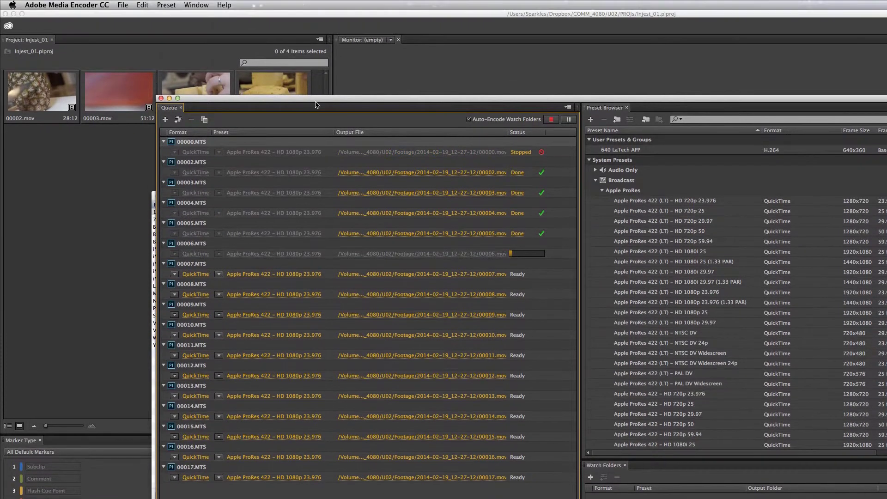
drag(317, 101, 278, 130)
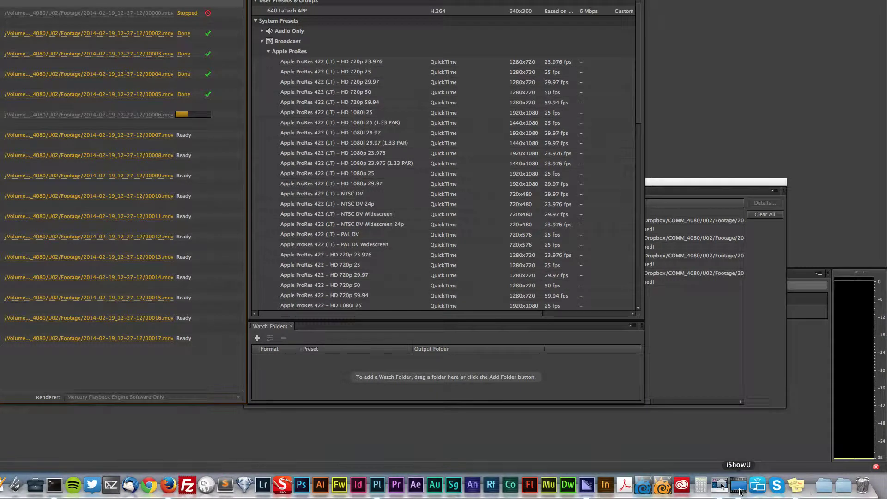
click(738, 485)
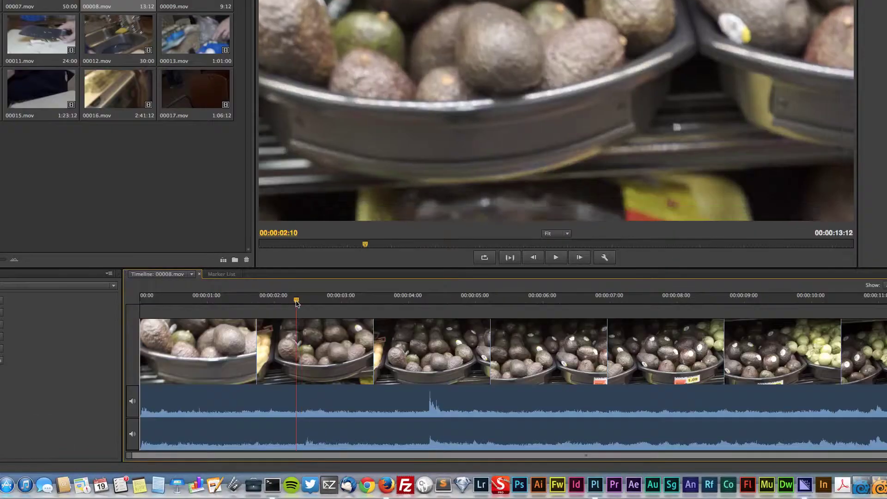
Scrub and play the avocado footage 00008.mov, pausing at 00:00:03:03
drag(297, 303, 147, 299)
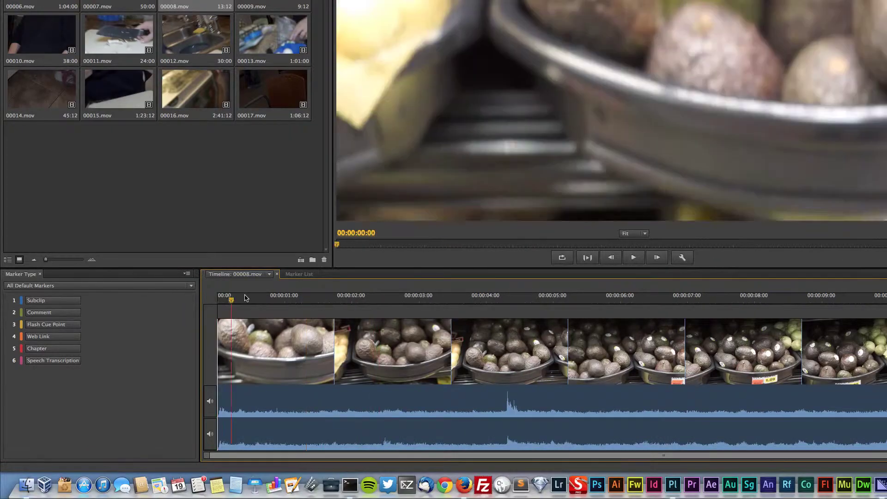
drag(246, 298, 220, 298)
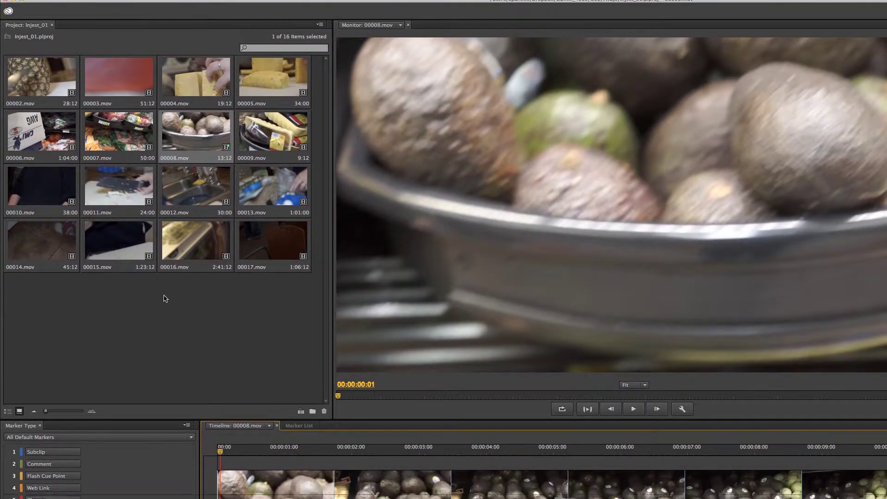
click(165, 299)
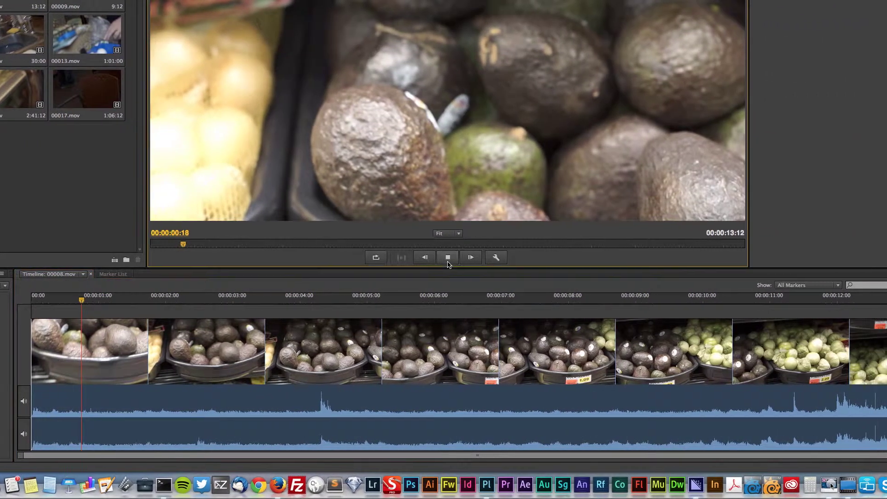
click(634, 258)
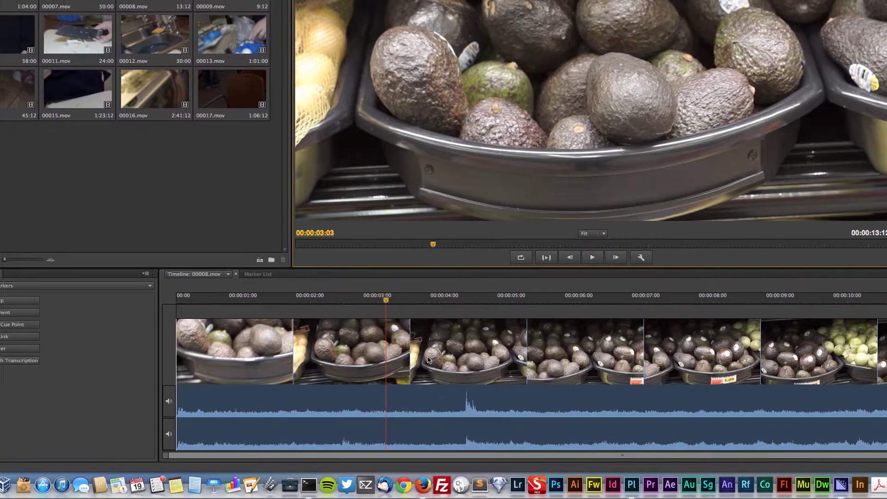
Mark a subclip in 00008.mov from 00:00:03:03 to 00:00:06:07
key(1)
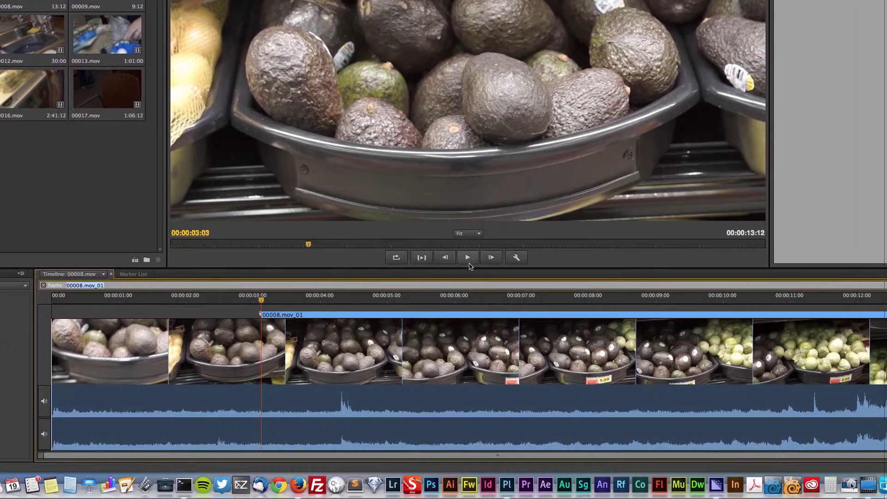
click(469, 262)
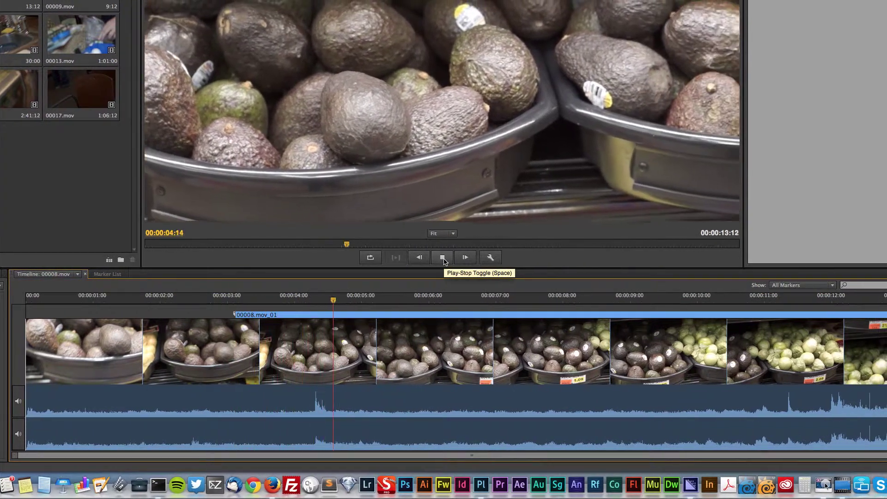
click(443, 261)
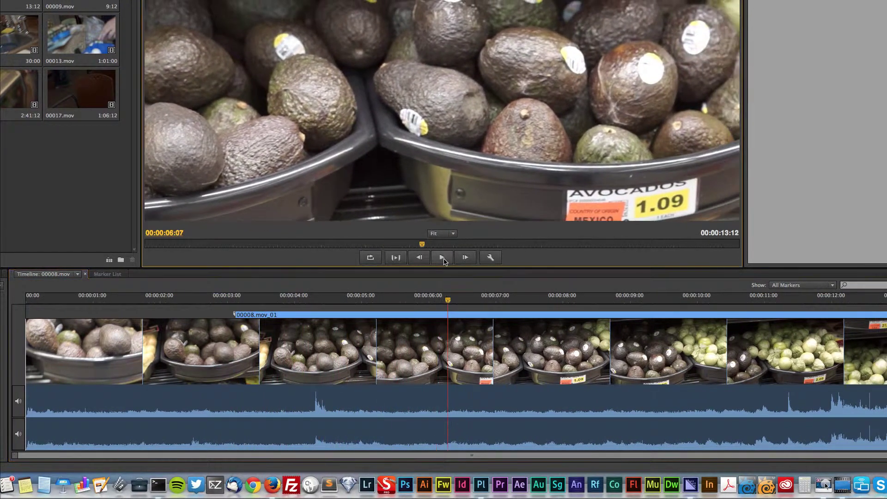
key(o)
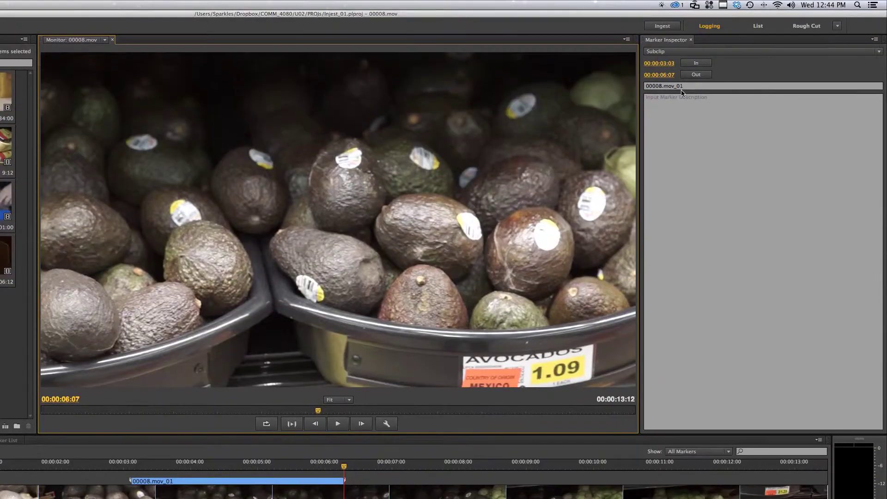
Name it 'Avocado Clip 1', describe it 'Panning Shot Left to Right of Avocado Bins', and save
key(shift)
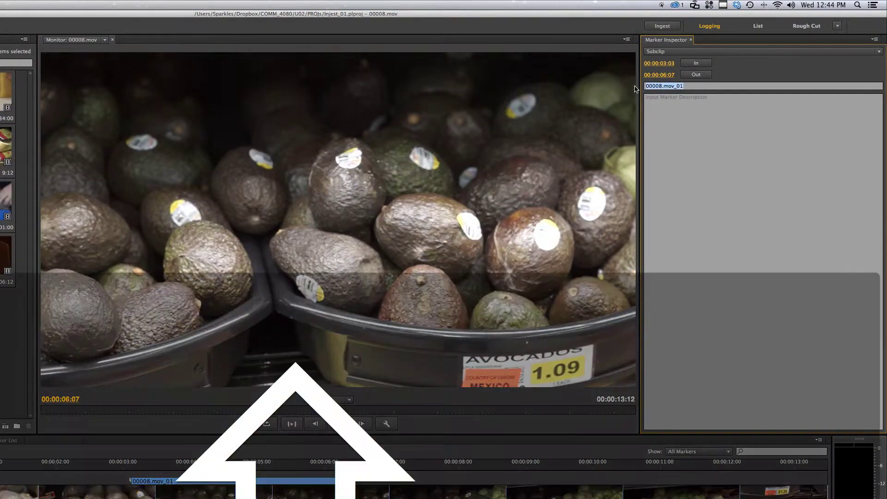
text(A)
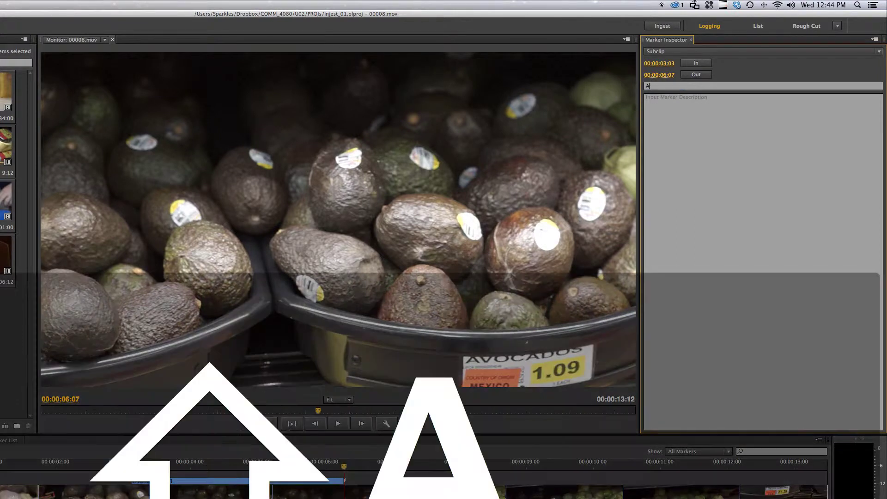
text(va)
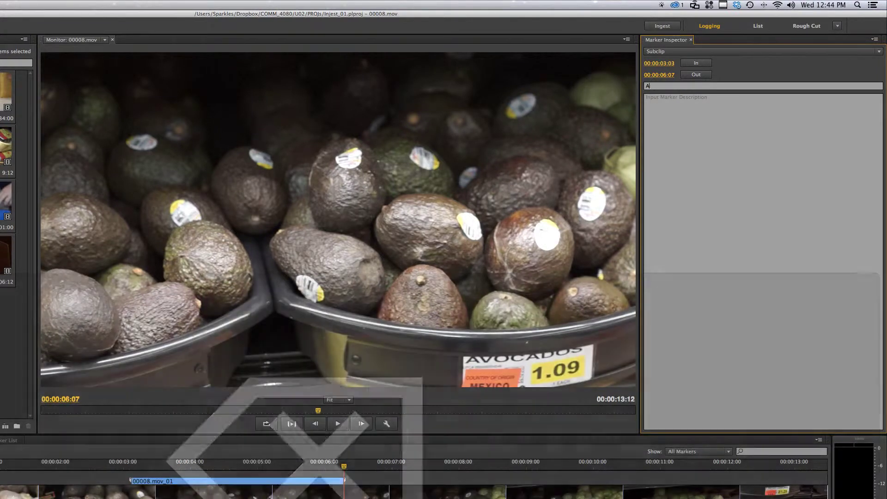
text(codo)
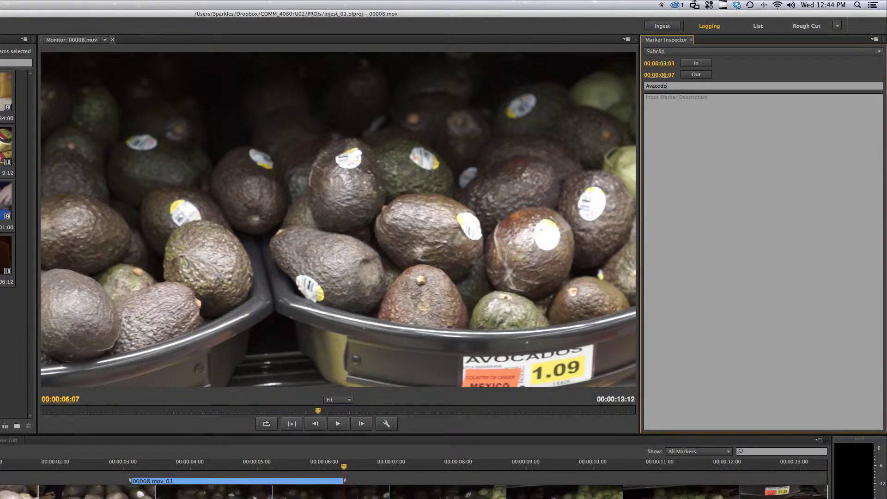
key(BackSpace)
key(BackSpace)
text(ocado)
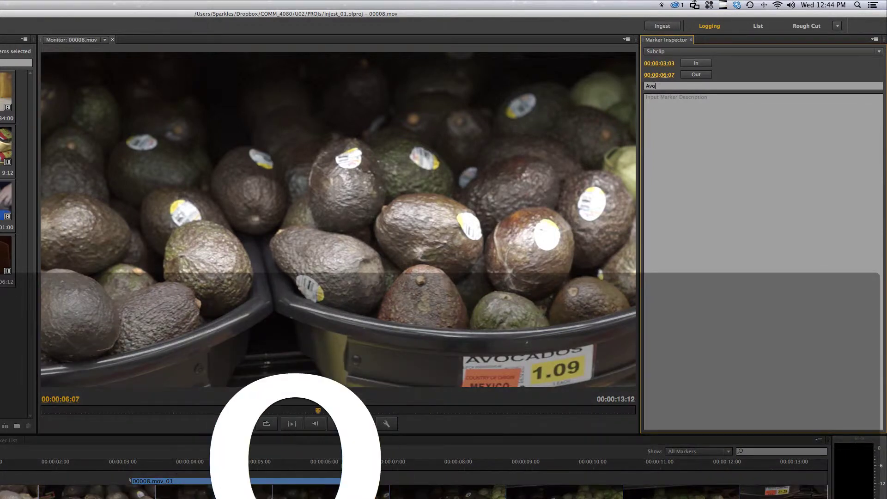
text( Clip 1)
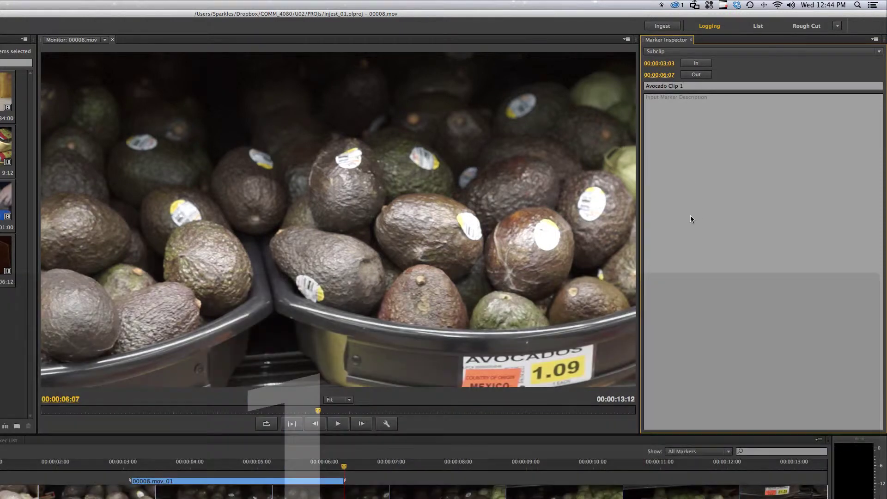
click(697, 212)
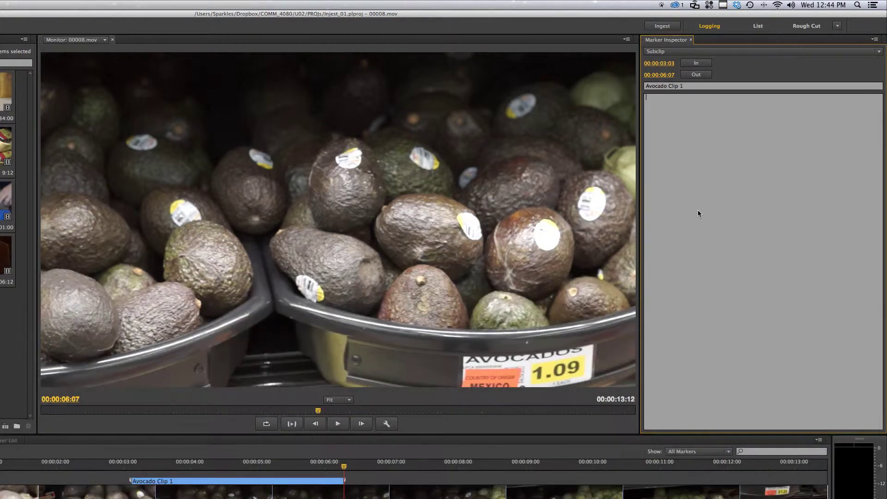
text(Panning S)
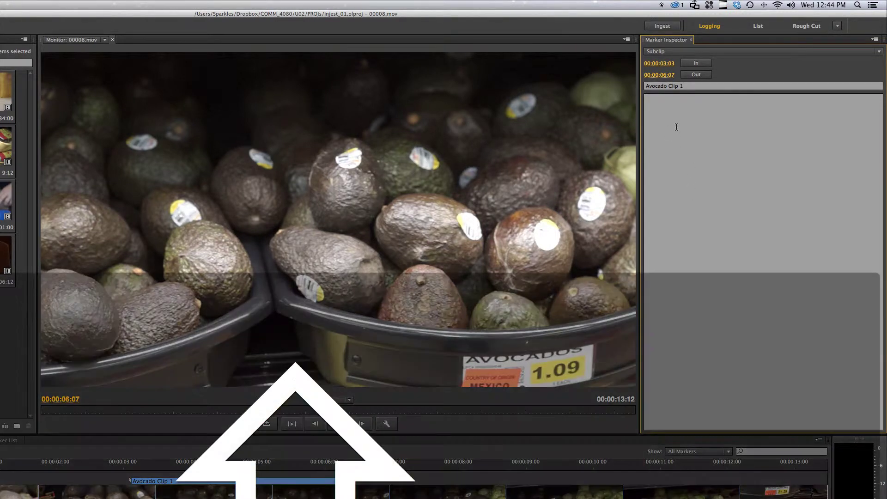
text(hot )
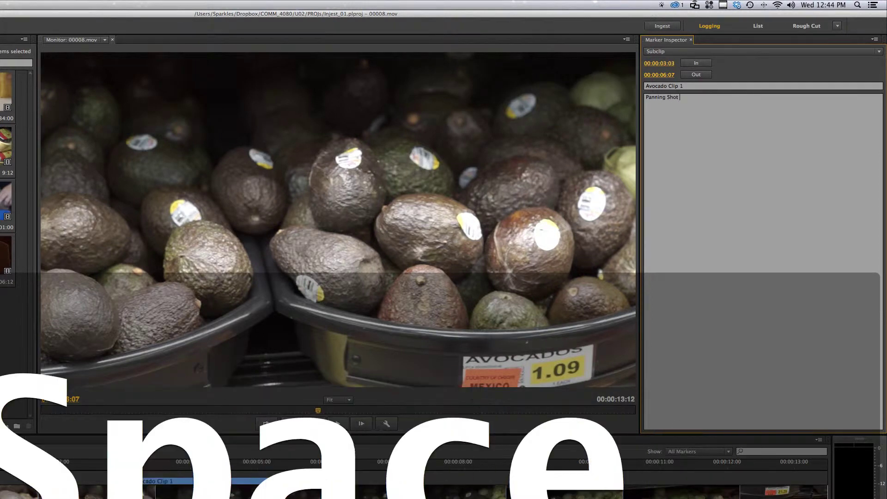
text(Left to Righ)
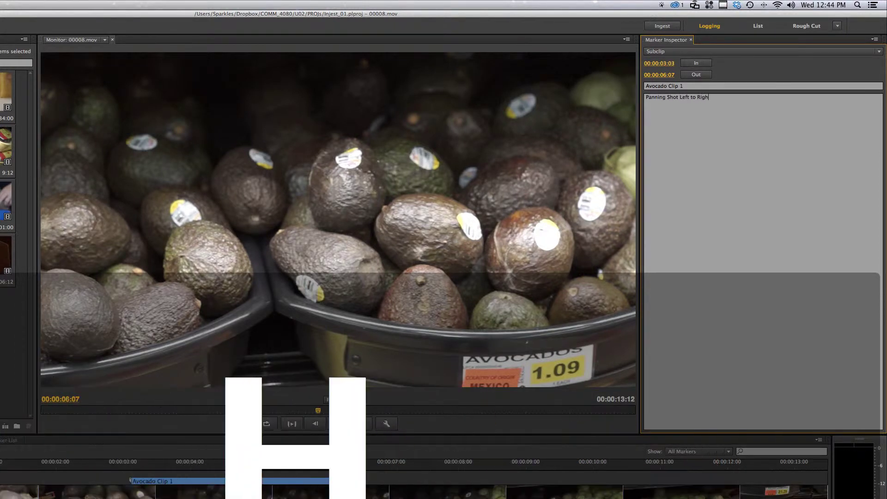
text(t of Avocado B)
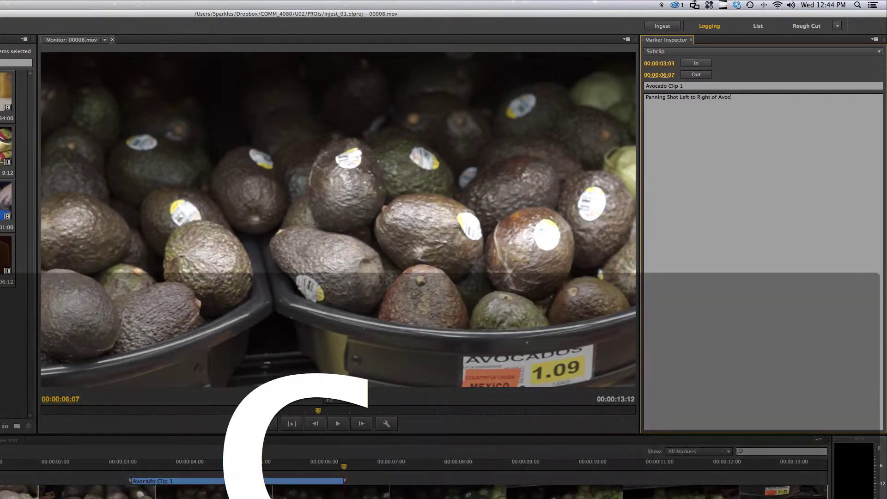
text(ins)
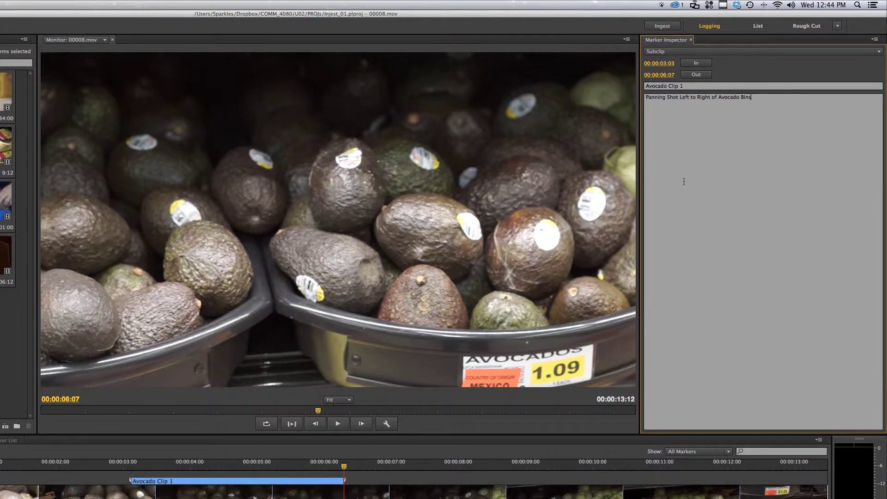
key(super+s)
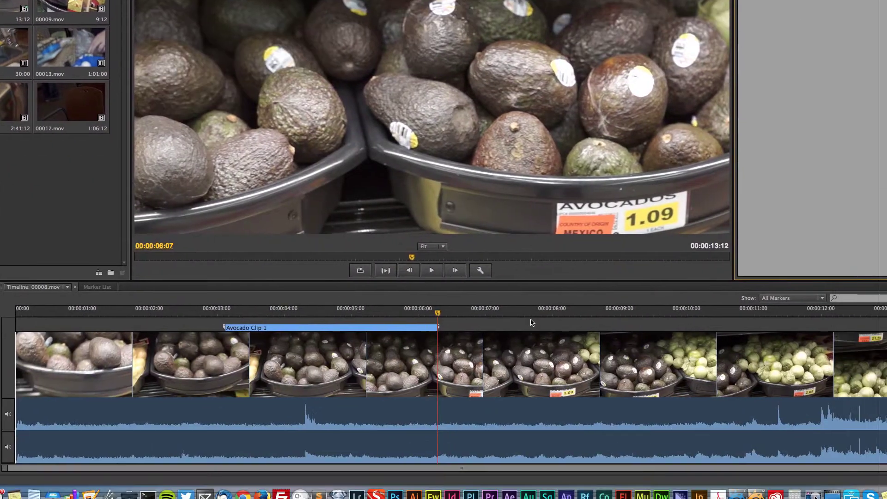
Start a second subclip marker at 00:00:07:20
key(space)
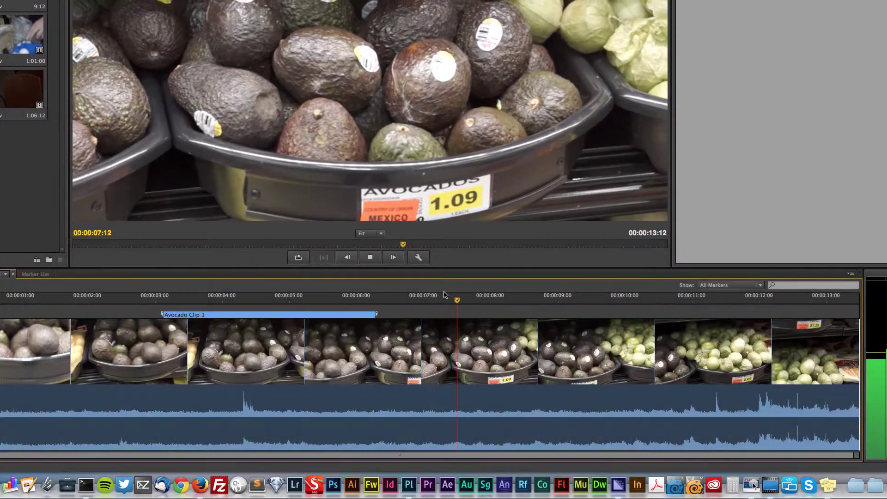
key(space)
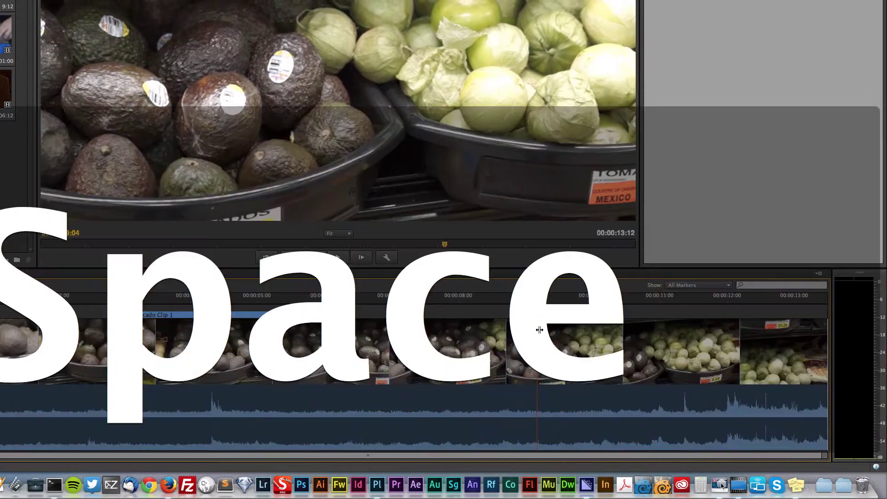
drag(483, 301, 450, 304)
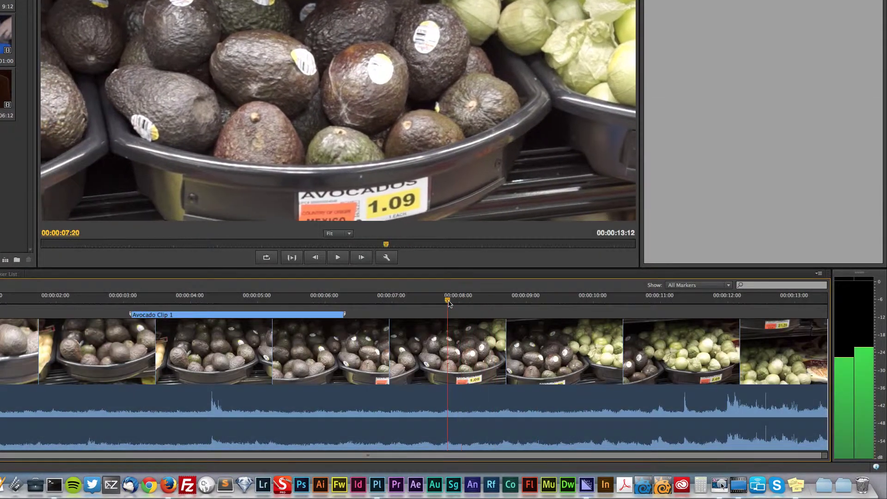
key(1)
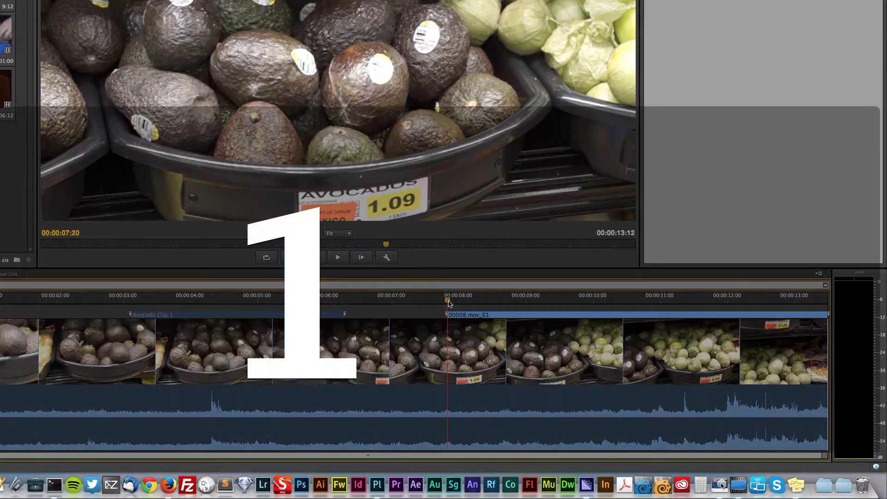
Play to the tomatillos and end the subclip at 00:00:10:11
key(space)
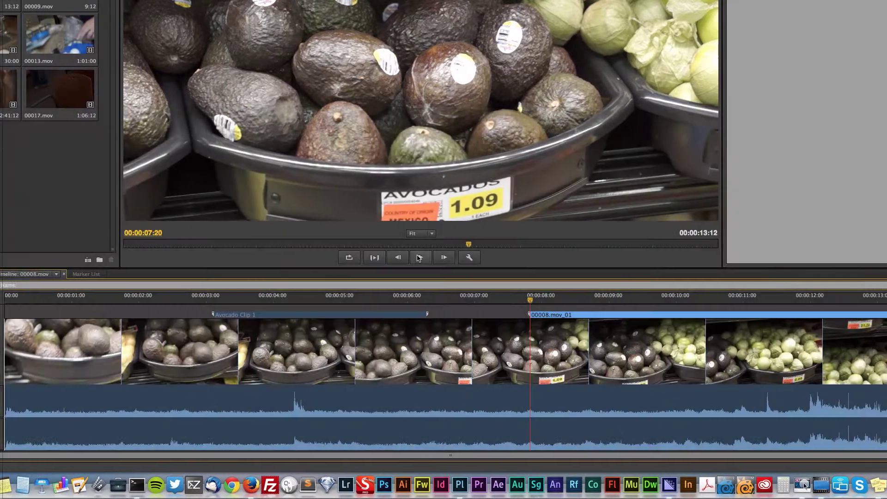
click(419, 258)
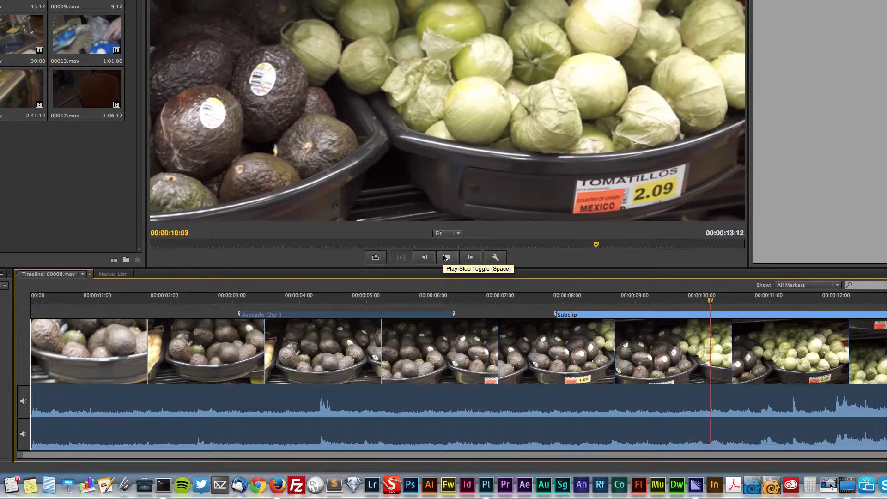
click(446, 257)
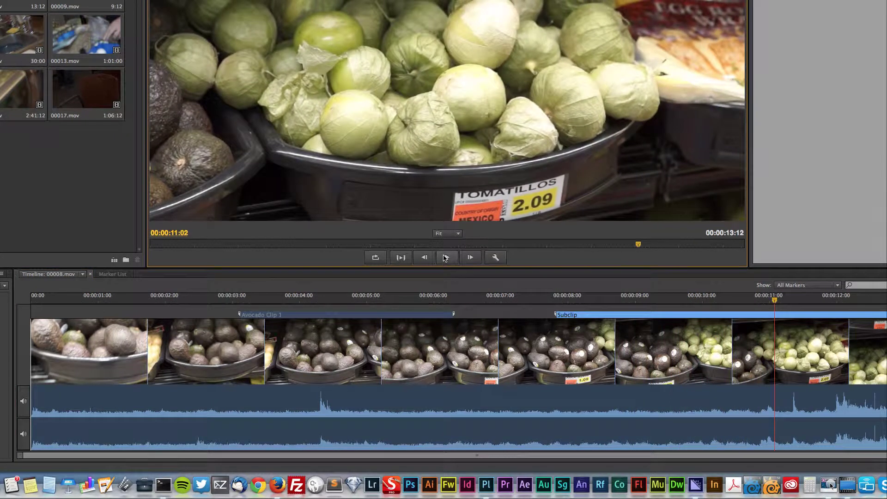
key(Left)
key(Left)
key(Left)
key(Left)
key(Left)
key(Left)
key(Left)
key(Left)
key(Left)
key(Left)
key(Left)
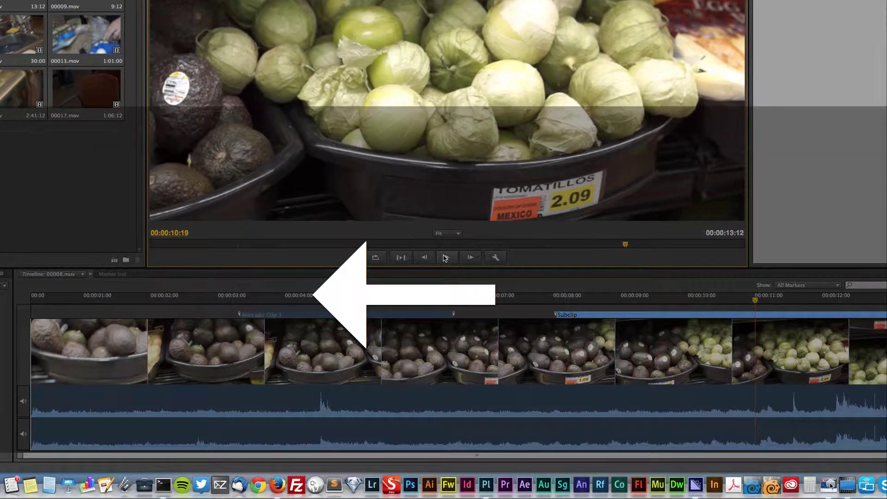
key(Left)
key(Left)
key(Left)
key(Left)
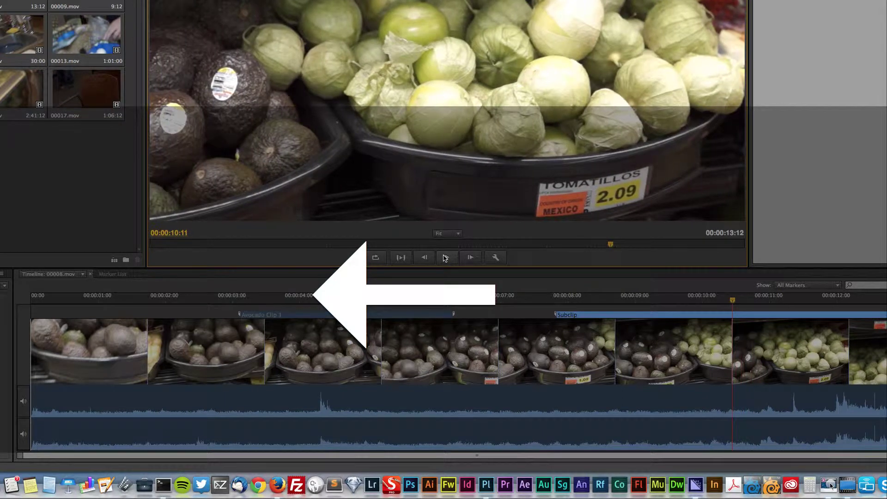
key(o)
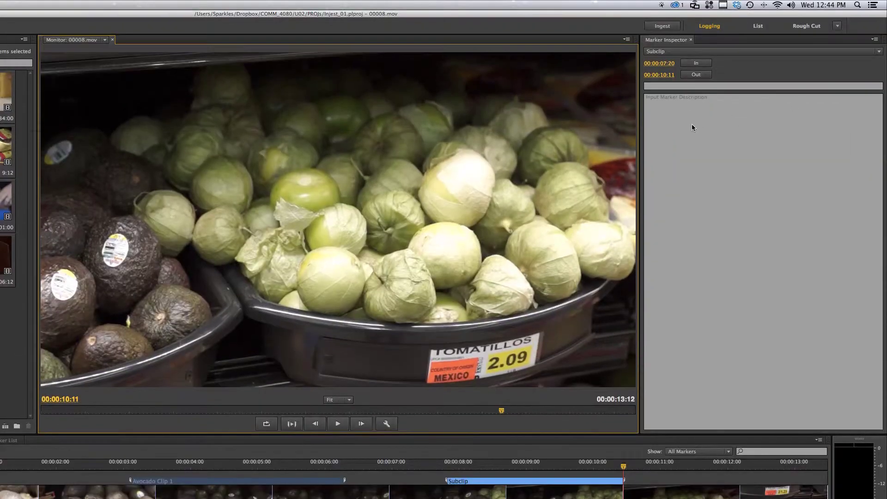
Select the Avocado Clip 1 subclip marker
click(655, 52)
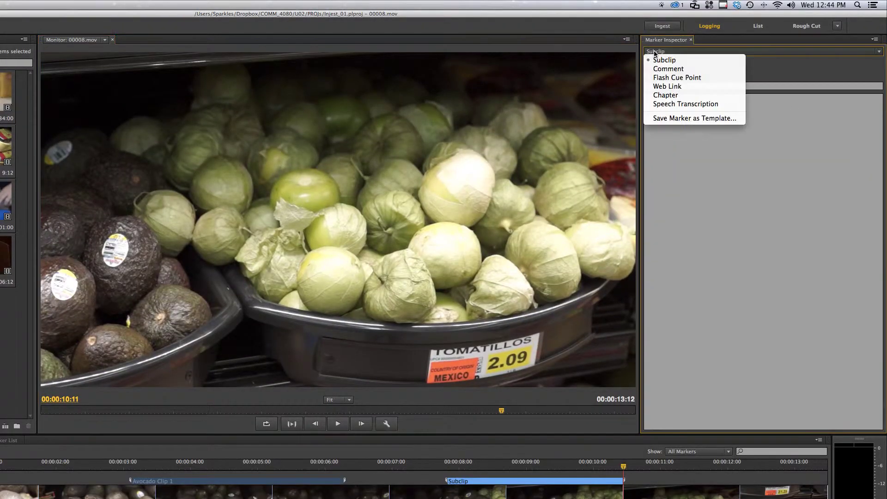
click(765, 150)
click(206, 481)
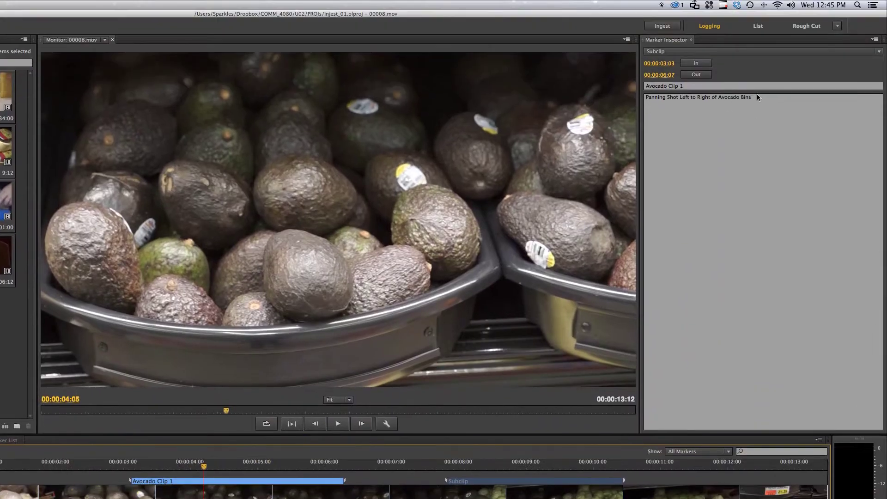
Copy Avocado Clip 1's name onto the new subclip and change it to 'Avocado Clip 2'
click(716, 87)
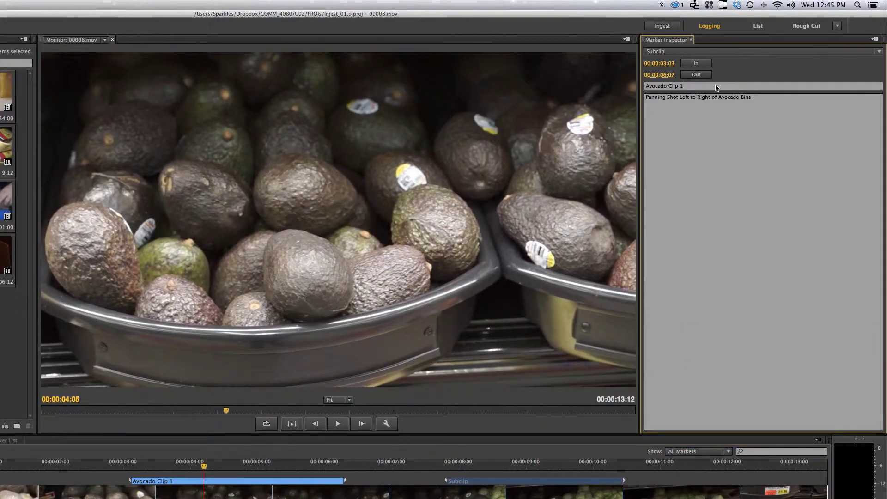
key(super+c)
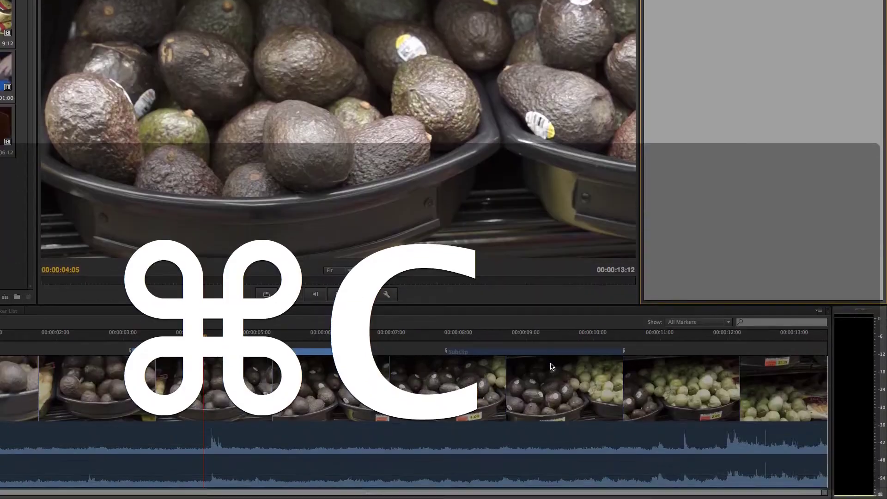
click(393, 481)
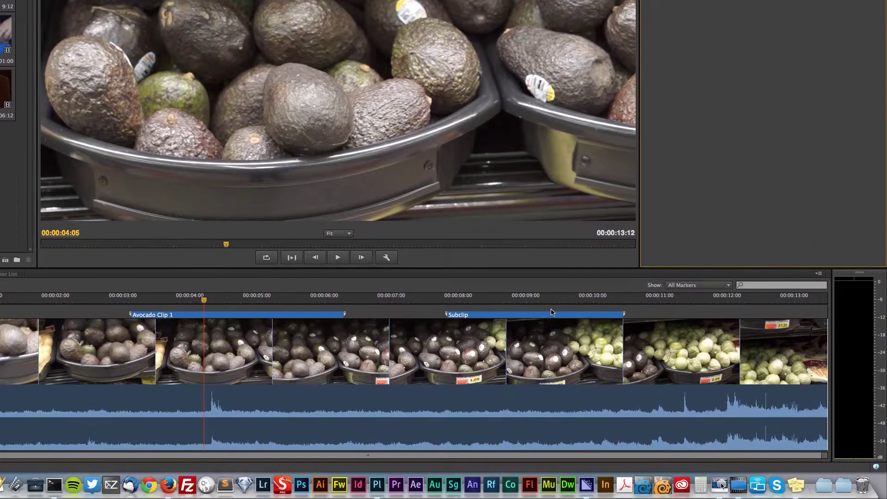
click(553, 467)
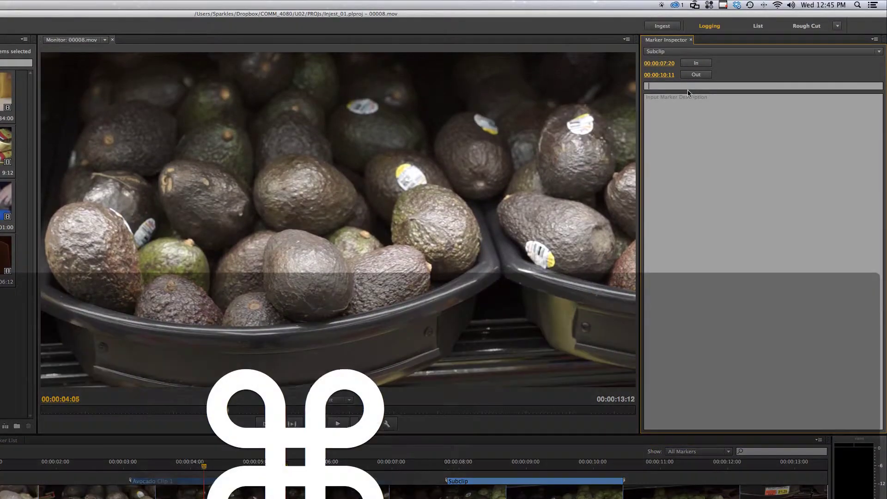
key(super+v)
click(740, 104)
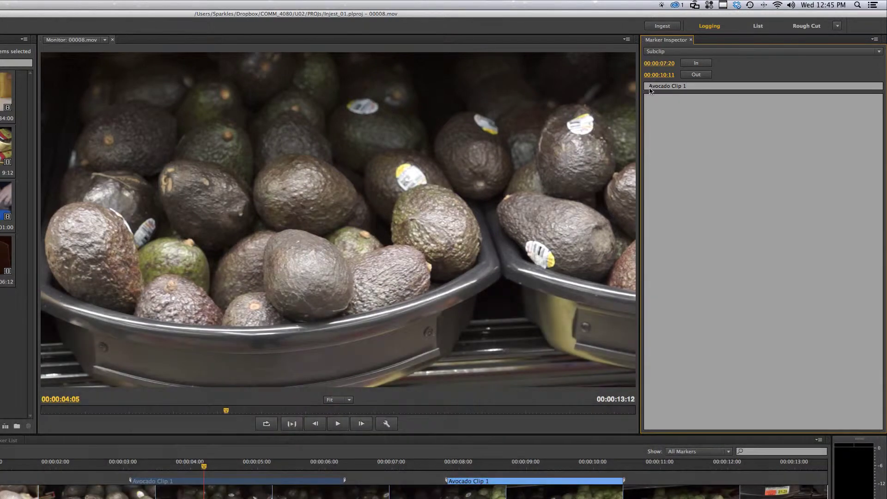
key(BackSpace)
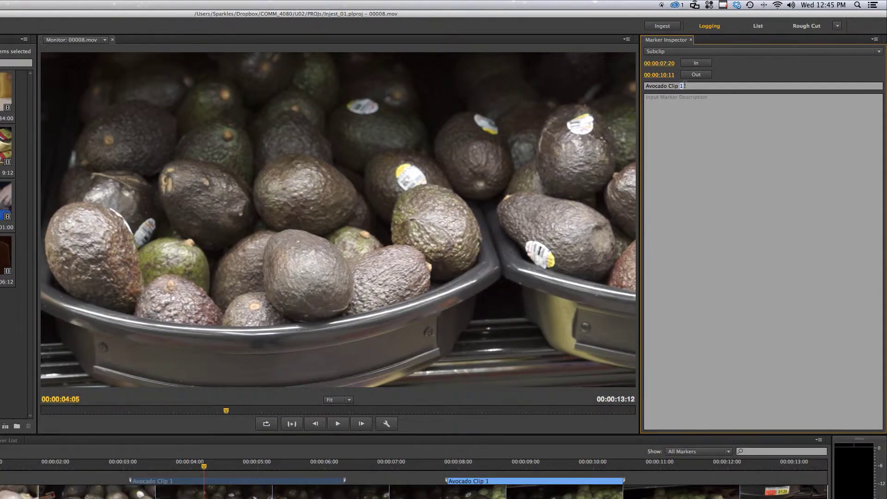
text(2)
click(709, 115)
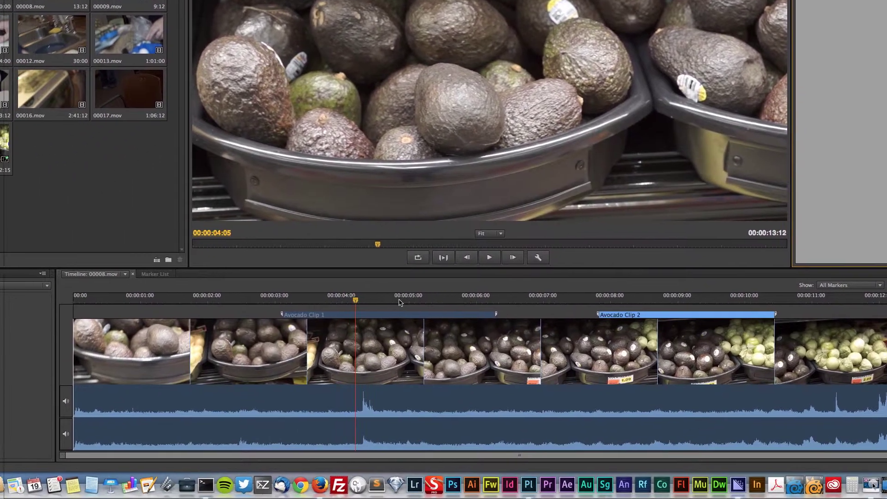
Describe Avocado Clip 2 as a left-to-right panning shot of avocados and tomatillos
drag(203, 466, 491, 466)
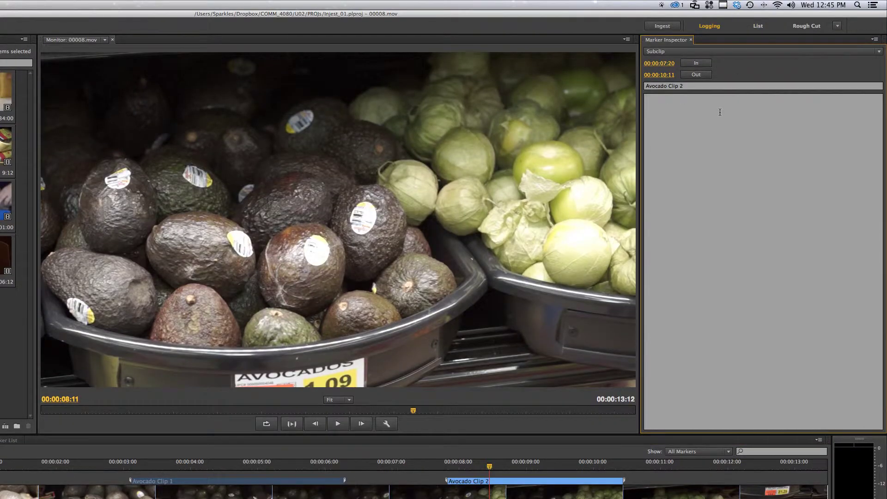
text(Panning S)
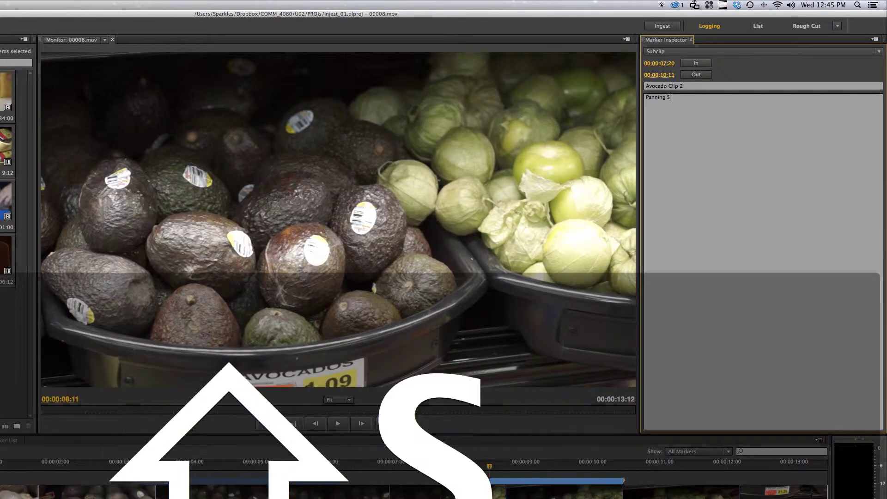
text(hot Left to Rig)
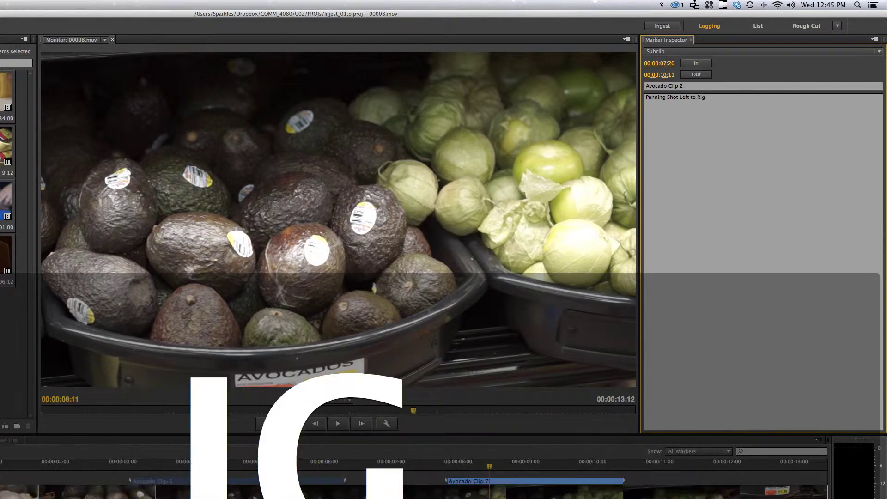
text(ht of A)
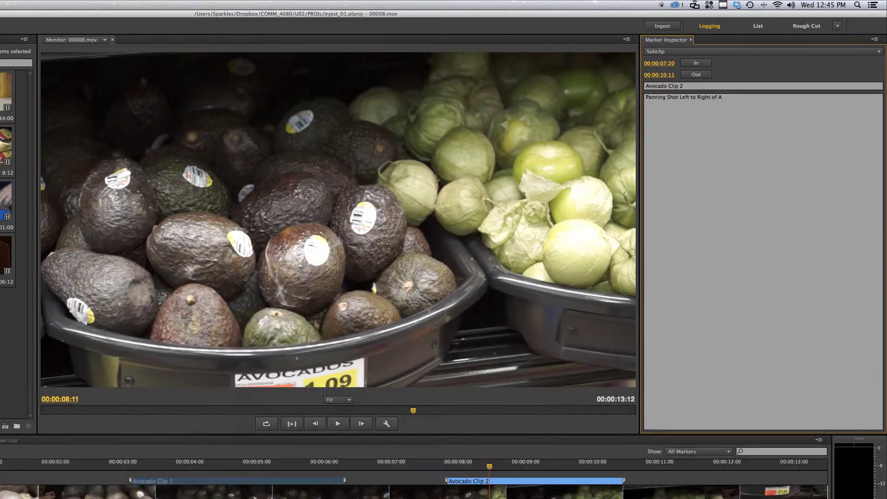
text(vocados & T)
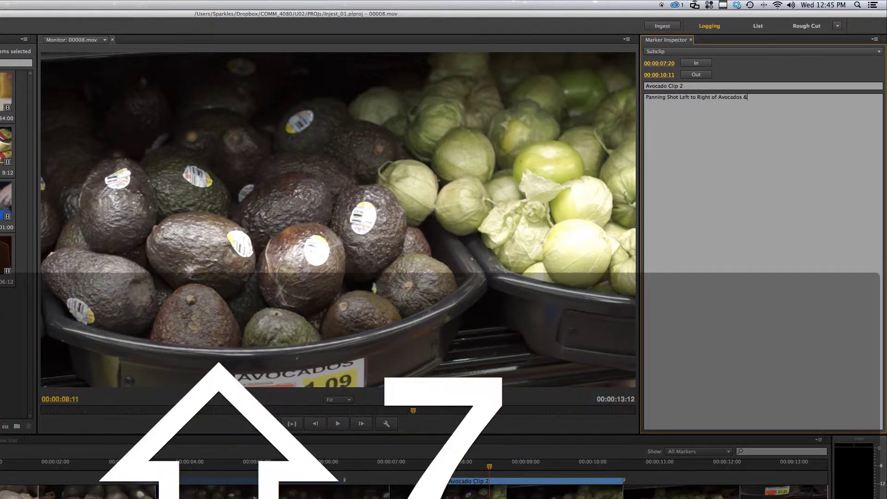
text(omatillos)
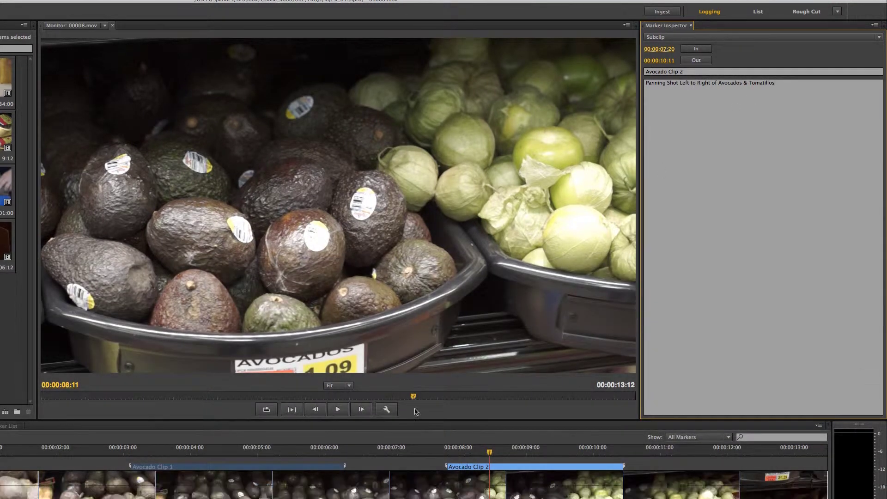
click(327, 463)
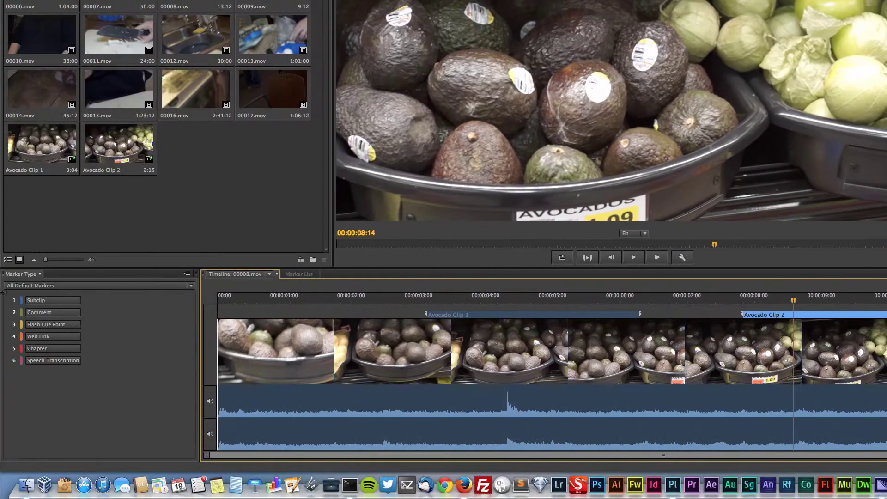
Try adding a Comment marker, undo it, and step the playhead back nine frames
click(70, 317)
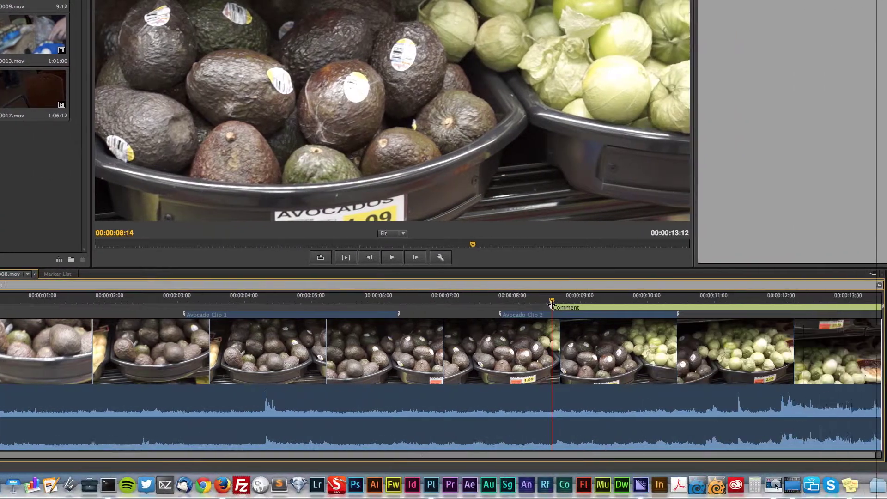
key(super+z)
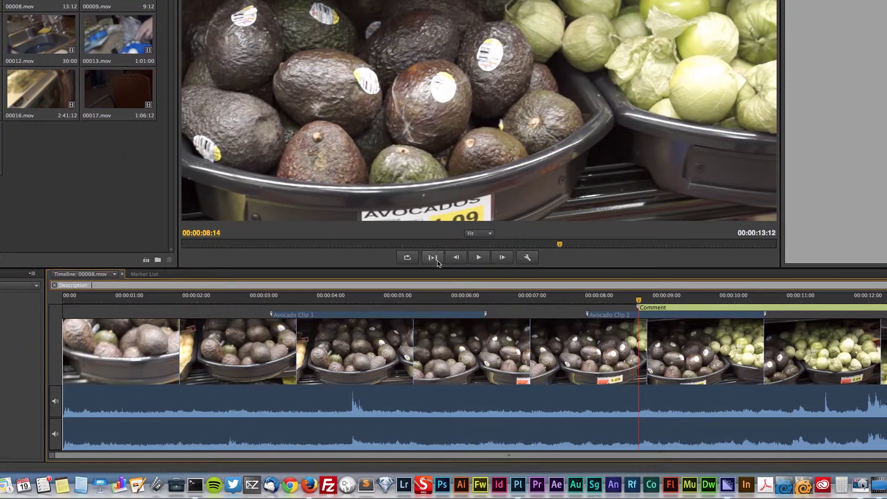
click(447, 262)
click(447, 262)
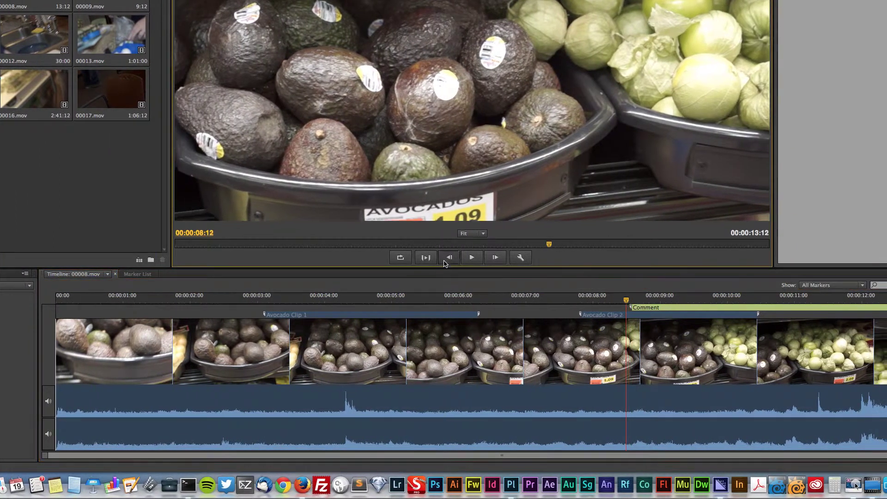
click(447, 263)
click(447, 262)
click(446, 263)
click(446, 263)
click(446, 262)
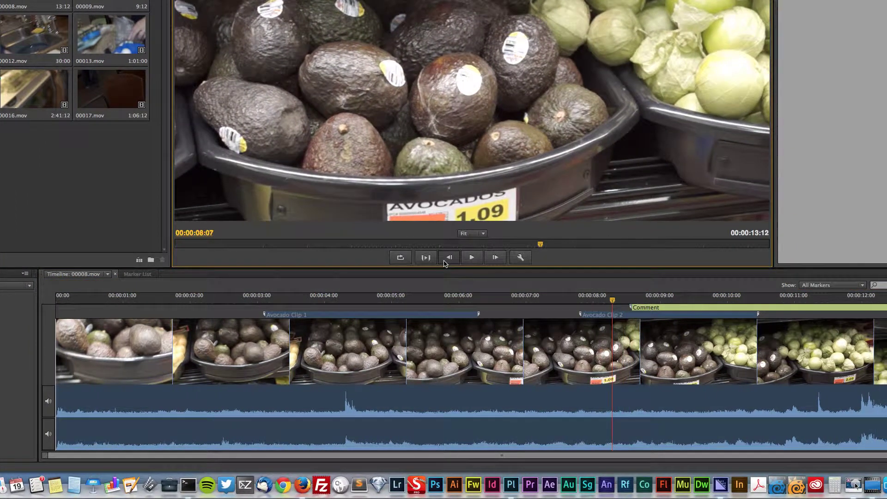
click(446, 263)
click(447, 263)
click(446, 262)
click(446, 263)
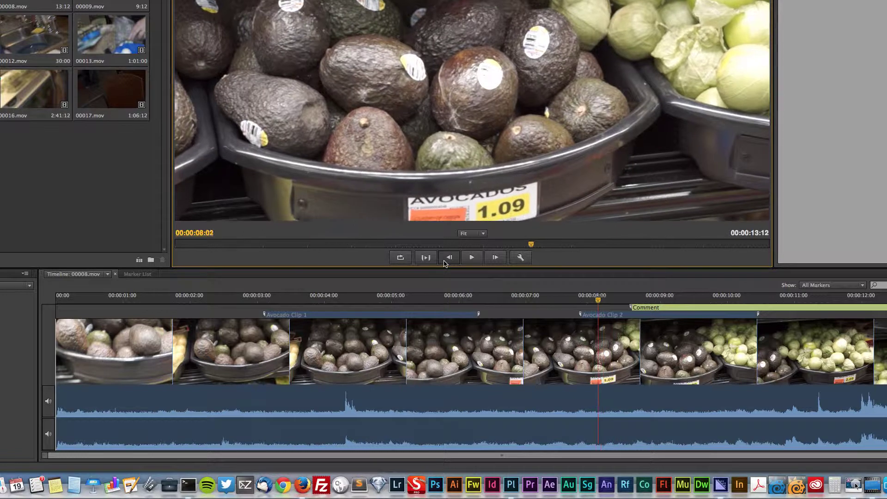
click(446, 263)
click(447, 263)
click(446, 263)
click(446, 262)
click(446, 262)
click(446, 263)
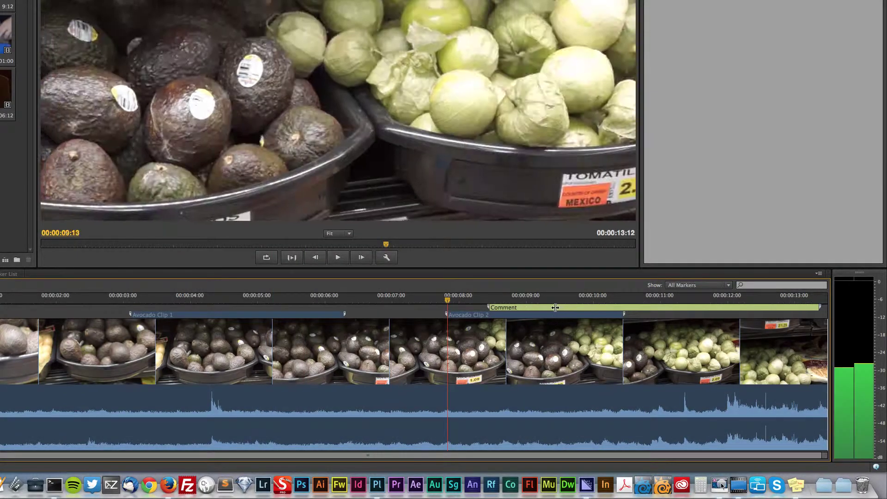
Replace the Comment marker with a new one spanning 00:00:07:20–00:00:10:11, matching Avocado Clip 2
drag(563, 310, 508, 307)
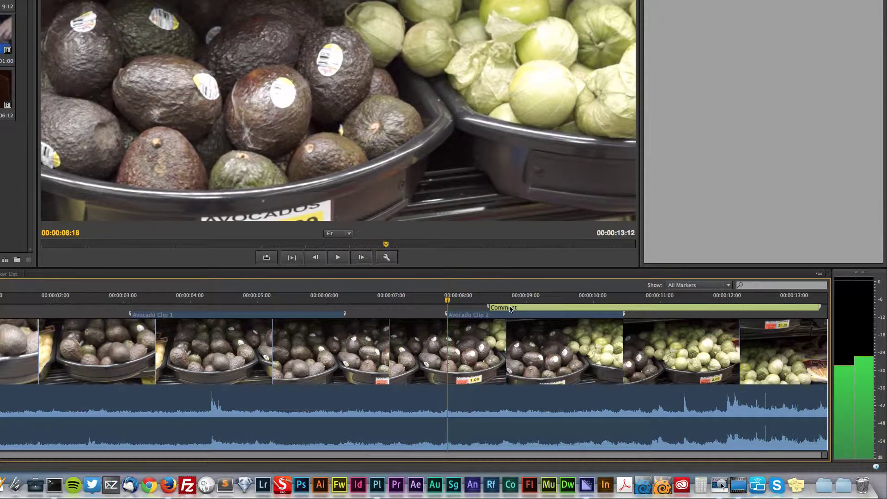
key(BackSpace)
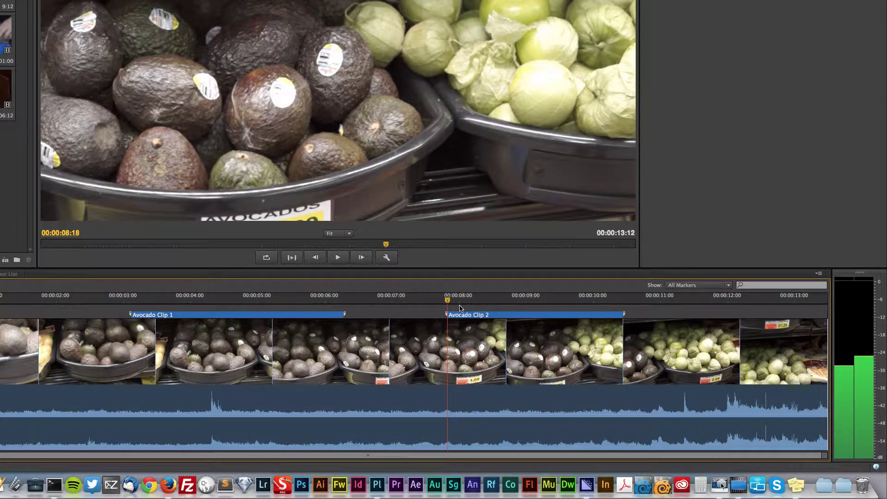
key(2)
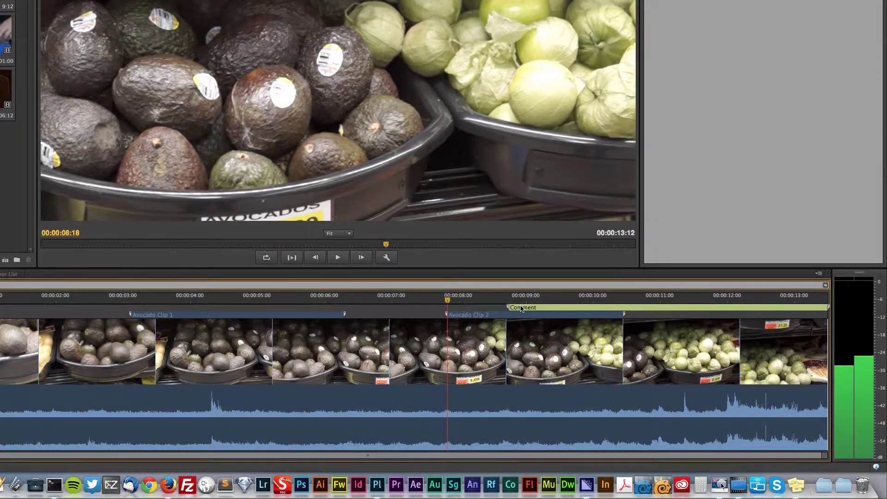
drag(521, 309, 460, 305)
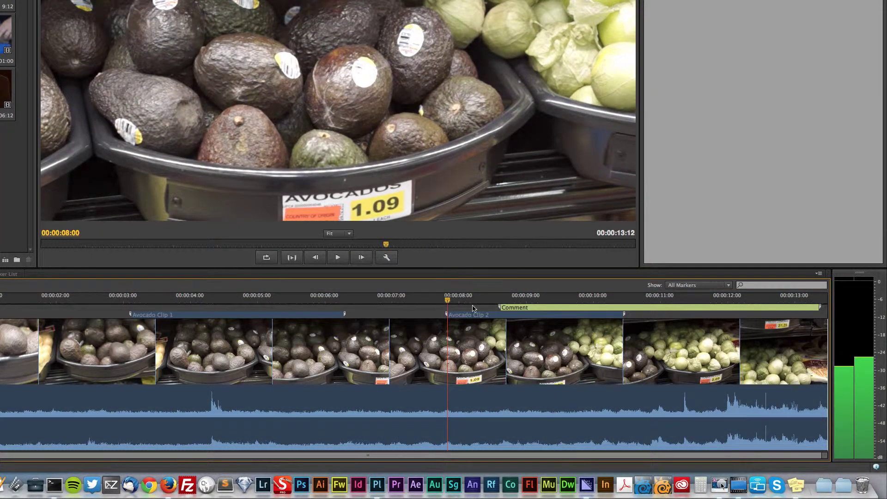
click(473, 309)
drag(508, 313, 456, 310)
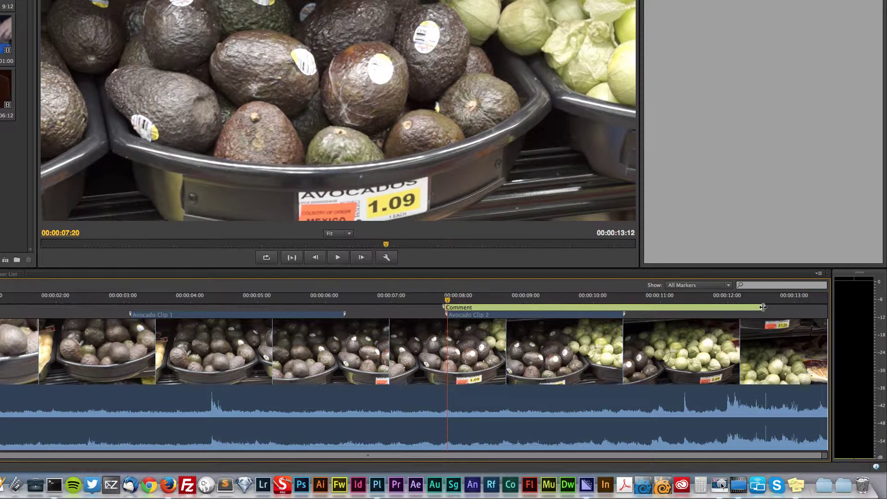
drag(763, 307, 624, 307)
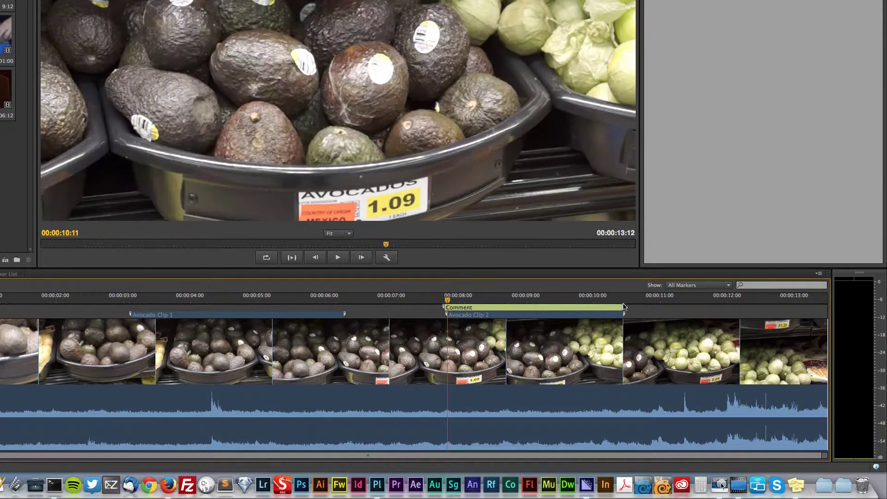
click(443, 308)
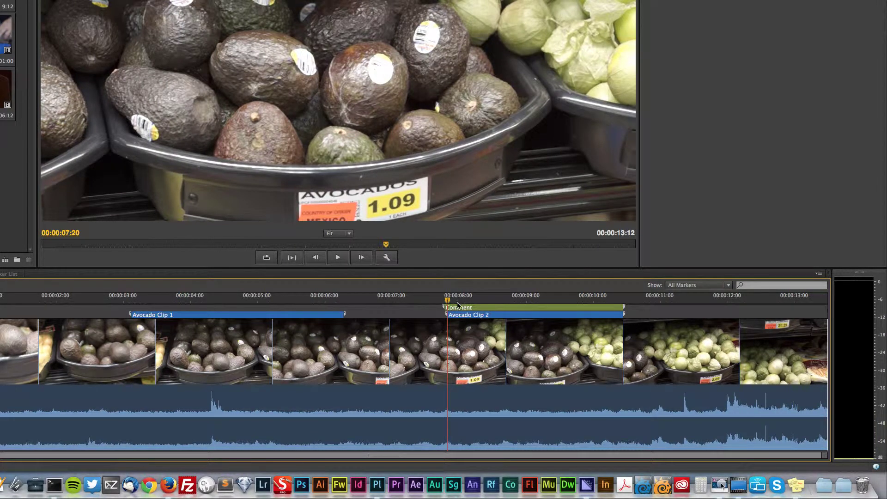
click(443, 308)
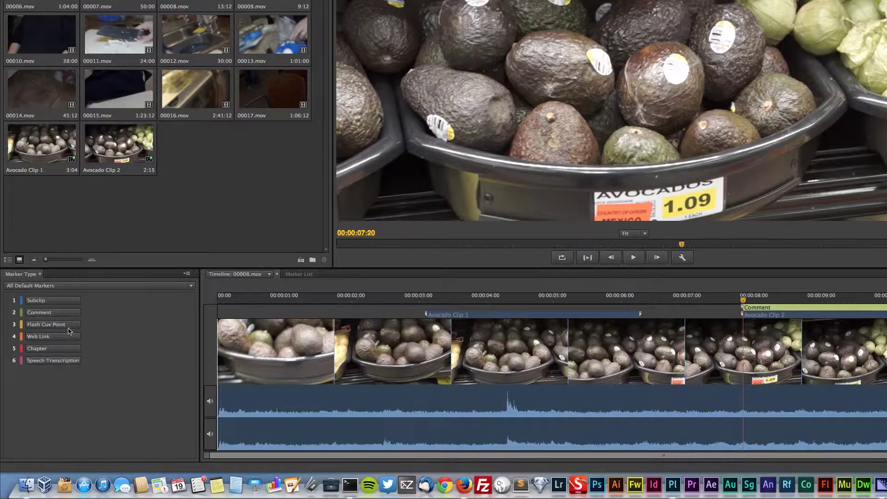
Add an Event cue point 'Fade In from Black', then delete it and the Comment marker
click(64, 327)
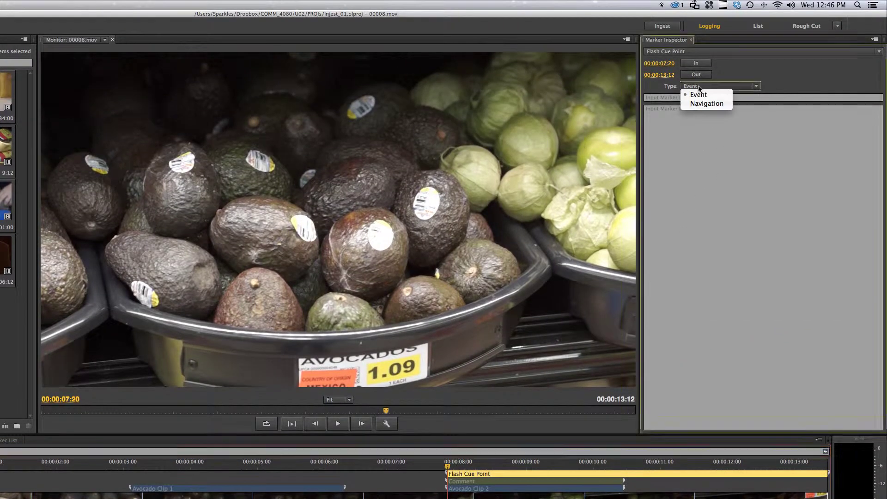
click(717, 132)
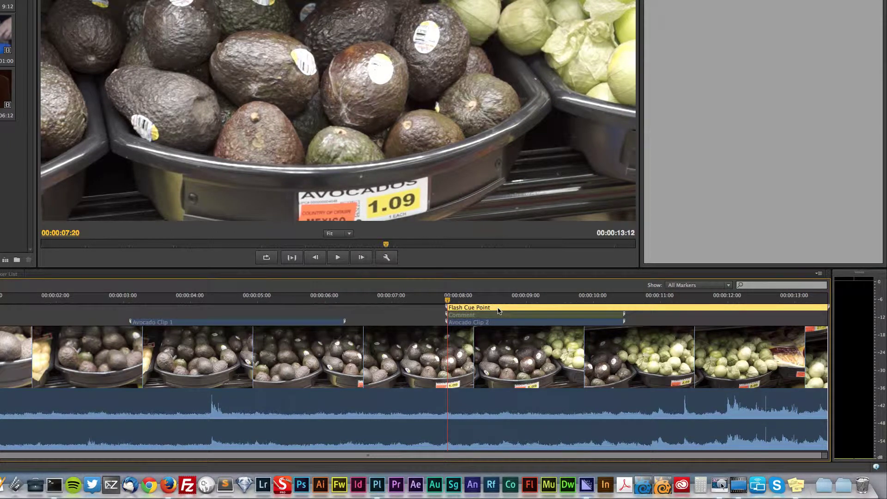
click(758, 51)
text(Fade I)
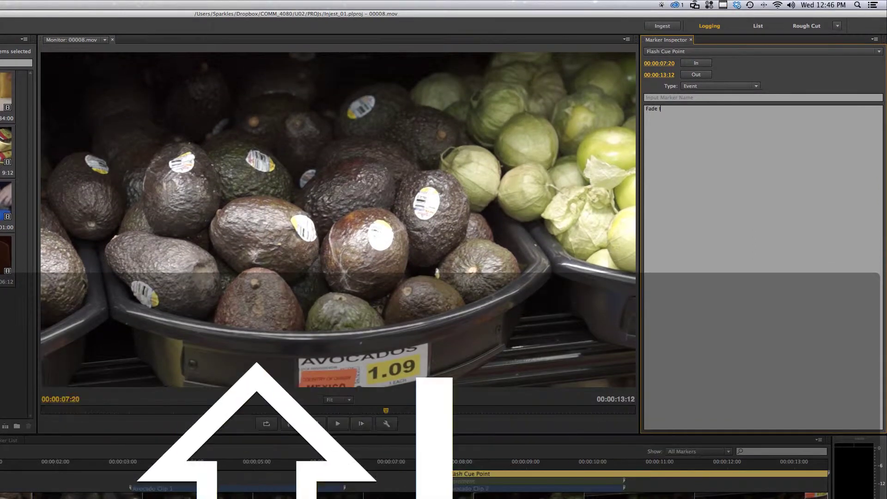
text(n from Black)
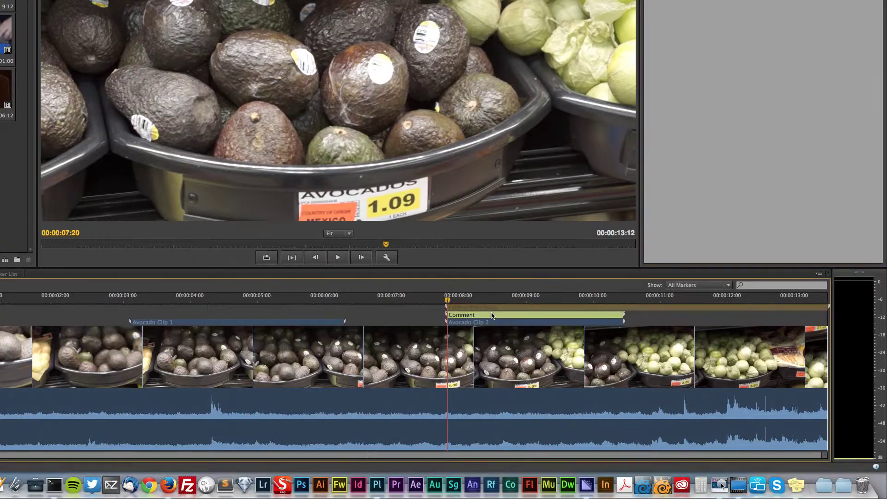
shift+click(487, 307)
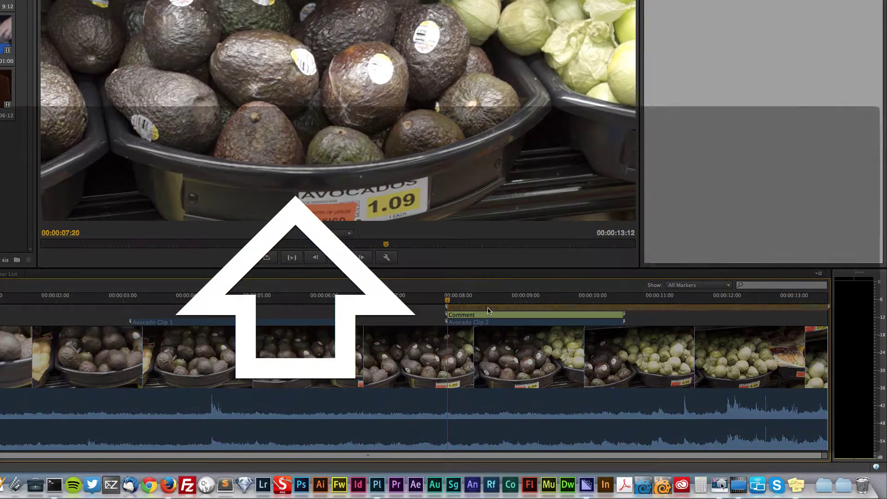
key(BackSpace)
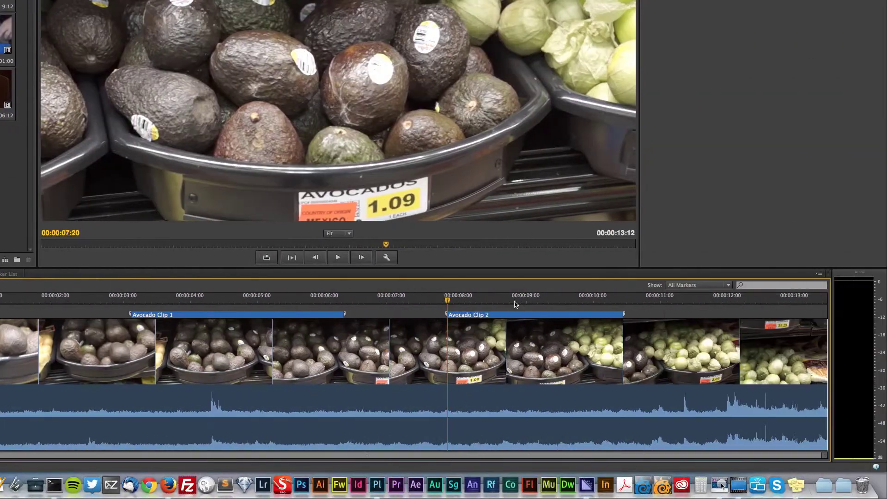
Save the project, open 00016.mov, scrub into it and mute its audio
key(super+s)
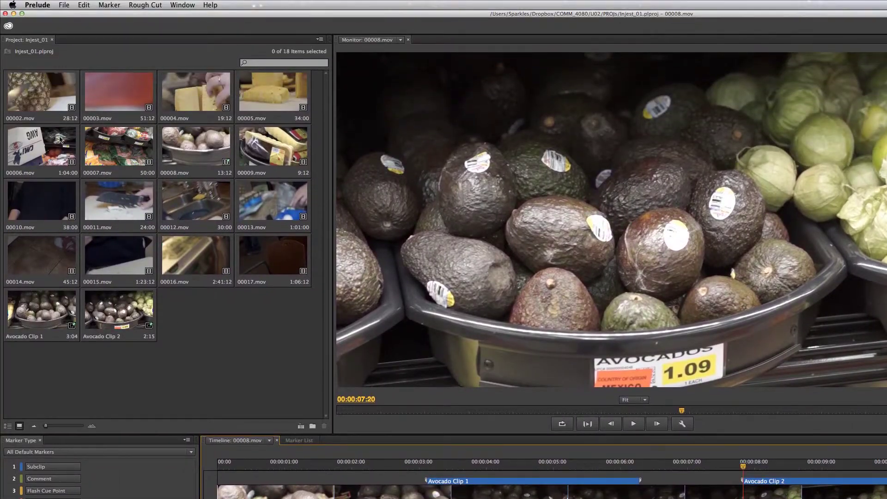
double_click(188, 253)
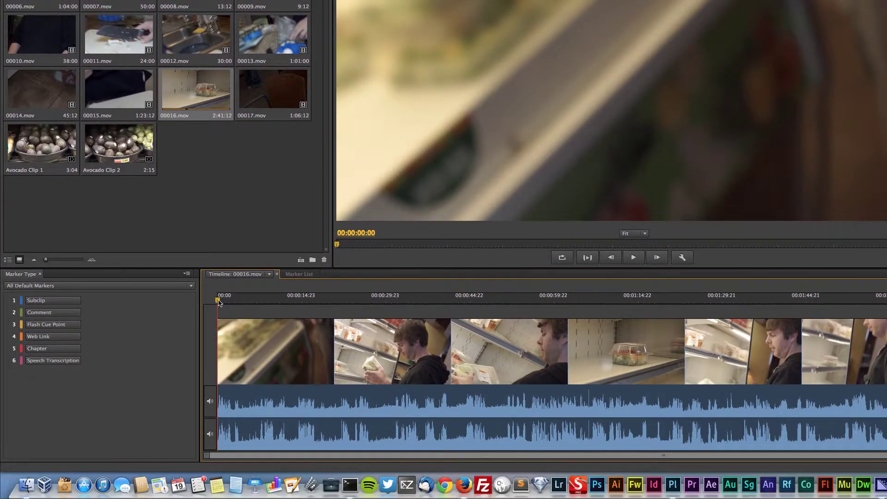
drag(220, 467, 235, 469)
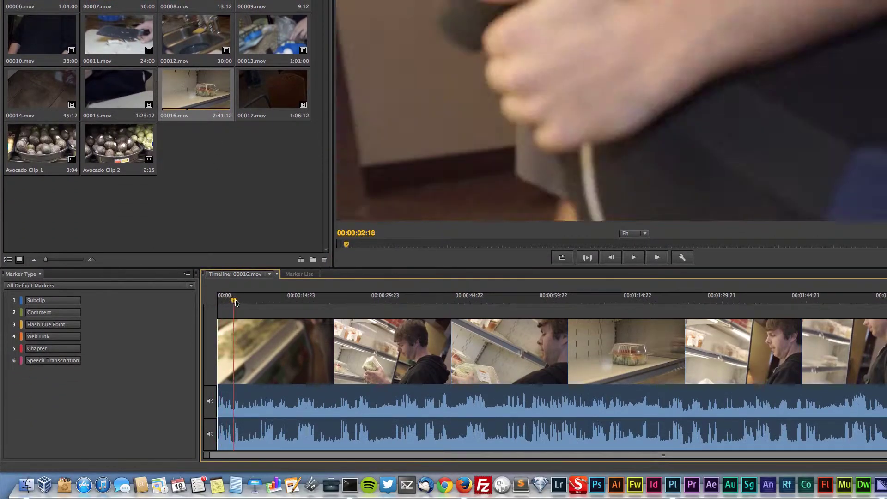
drag(237, 303, 284, 304)
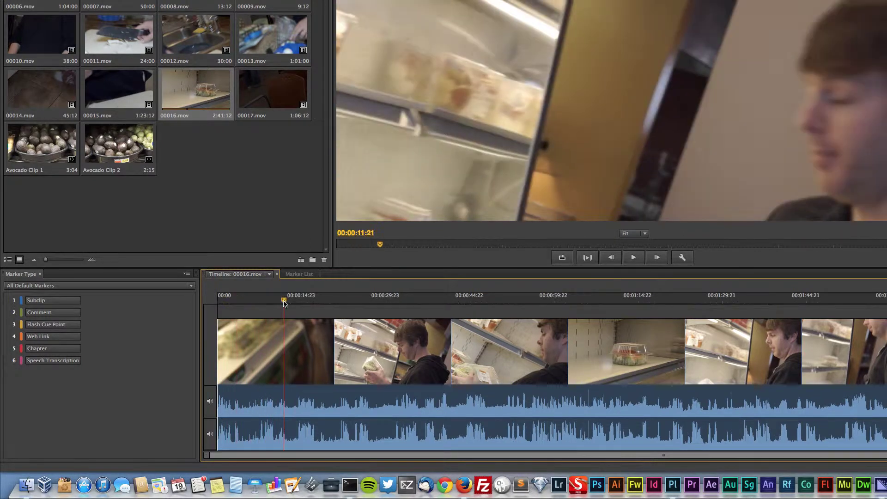
click(214, 415)
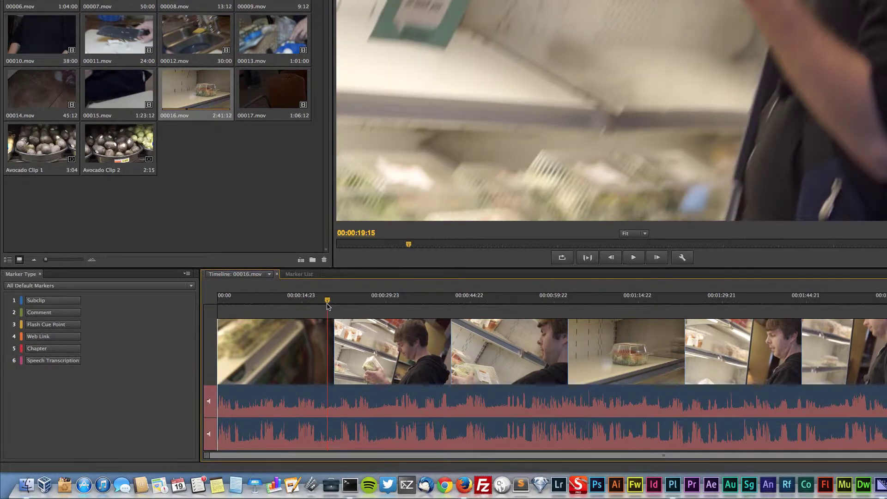
Start subclip 00016.mov_01 near 00:00:19:15 and play on to find its end
key(1)
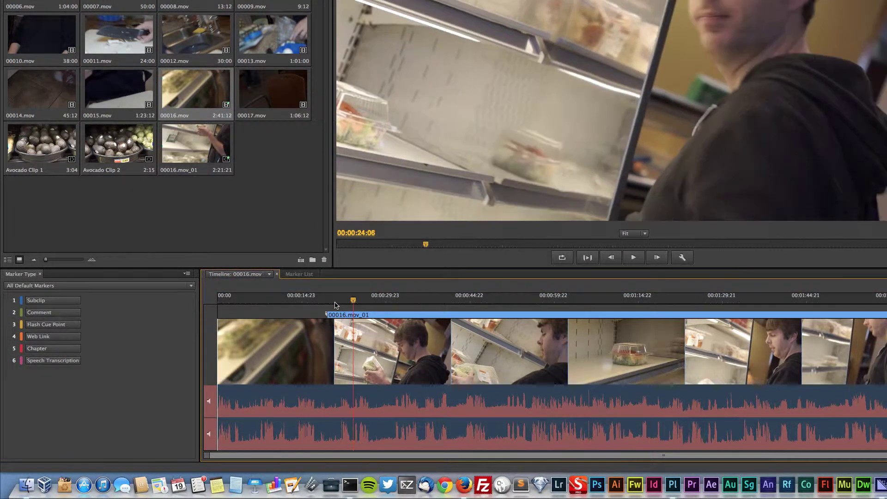
key(space)
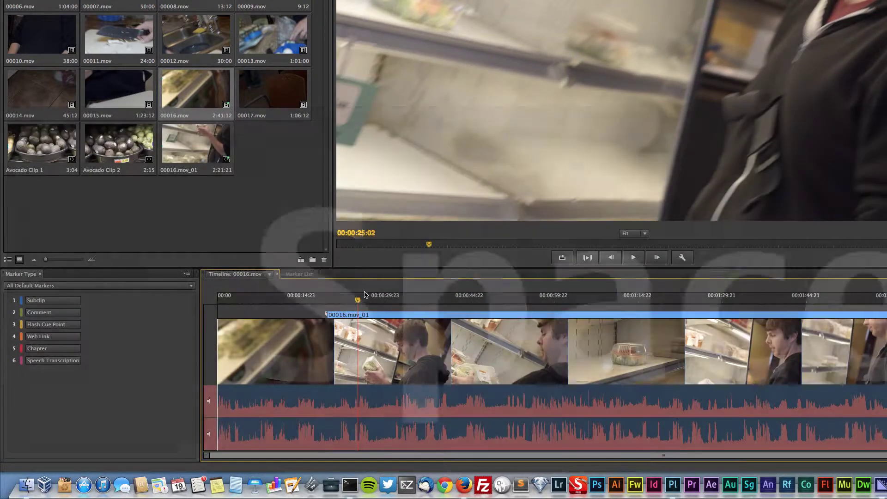
drag(359, 301, 328, 302)
key(space)
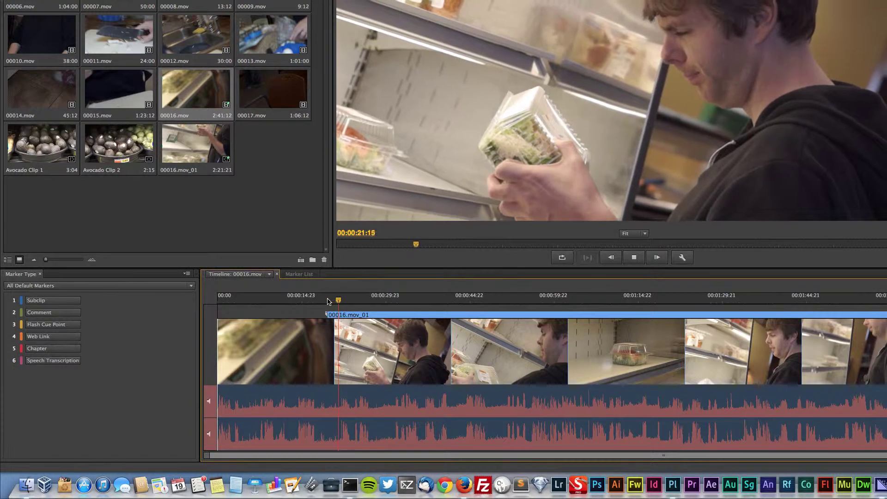
key(space)
key(space)
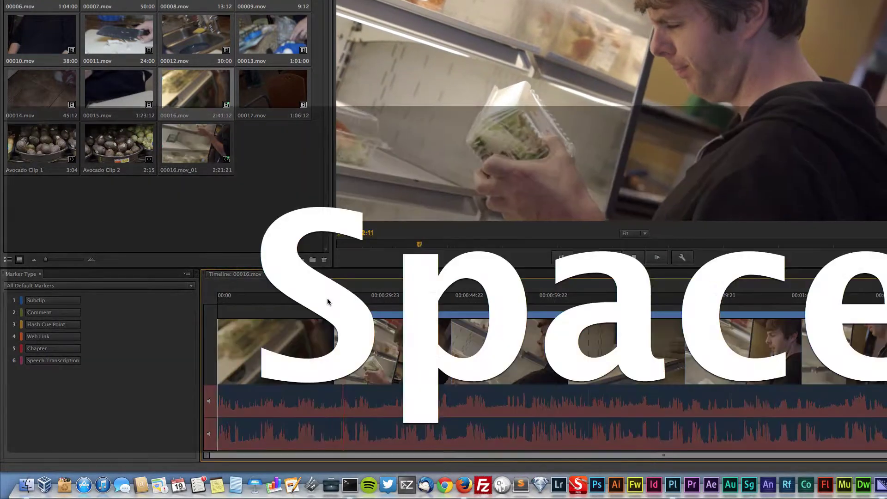
End the subclip at 00:00:22:22 and name it 'Looking for Salad 01'
key(o)
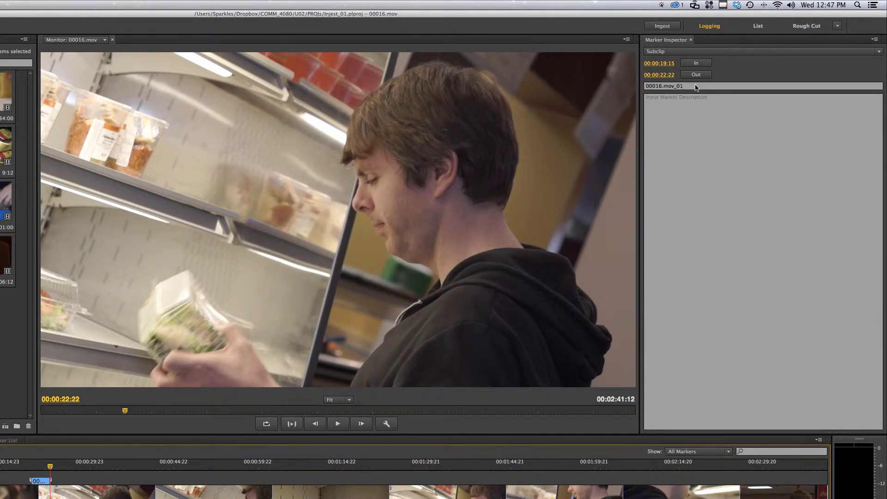
key(shift)
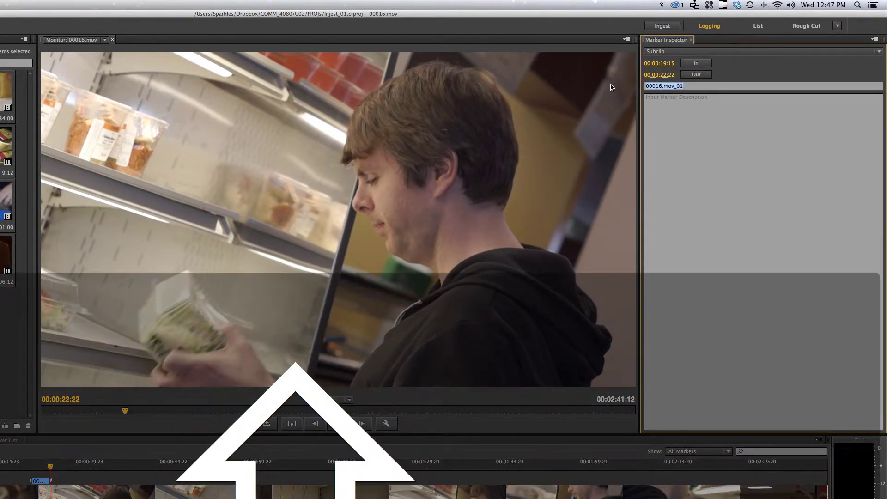
text(Looking fo)
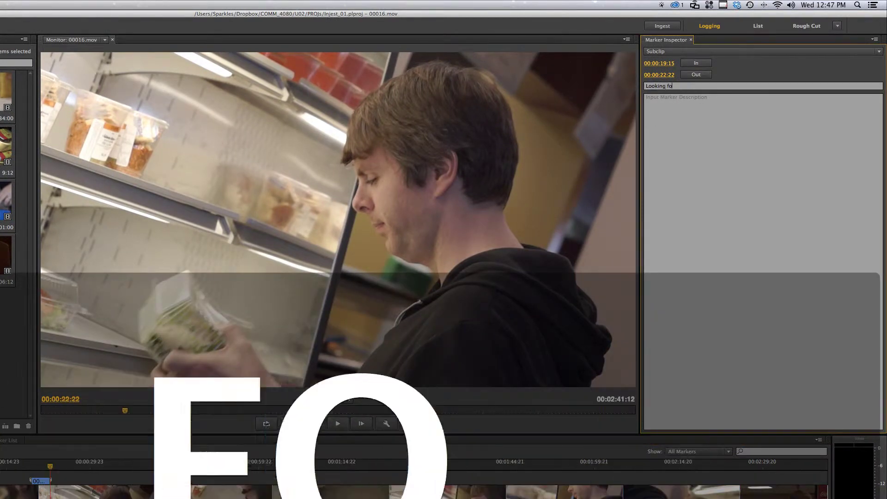
text(r Salad)
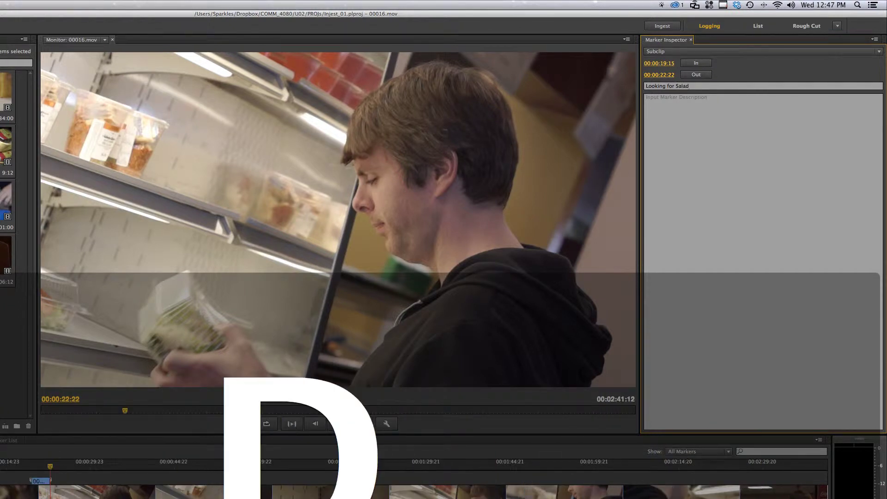
text( 01)
Describe it 'This shot has meat in it. Side Shot, Medium Close-Up' and copy the name
click(796, 108)
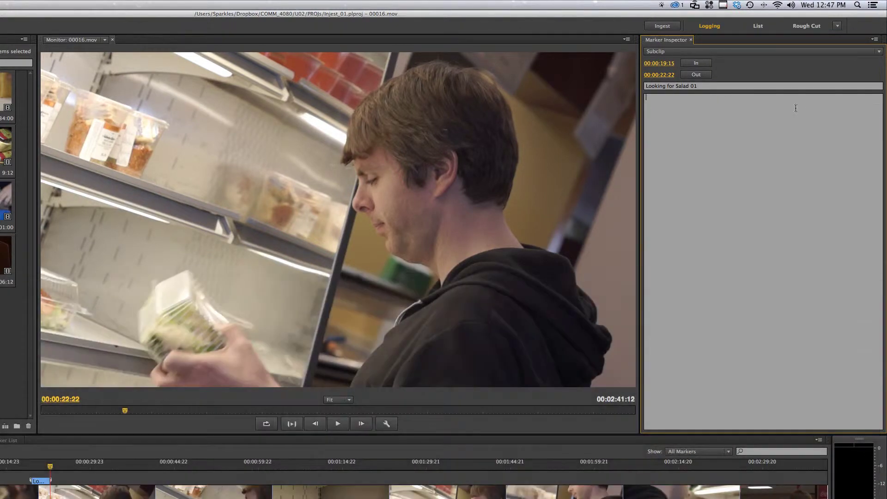
key(shift)
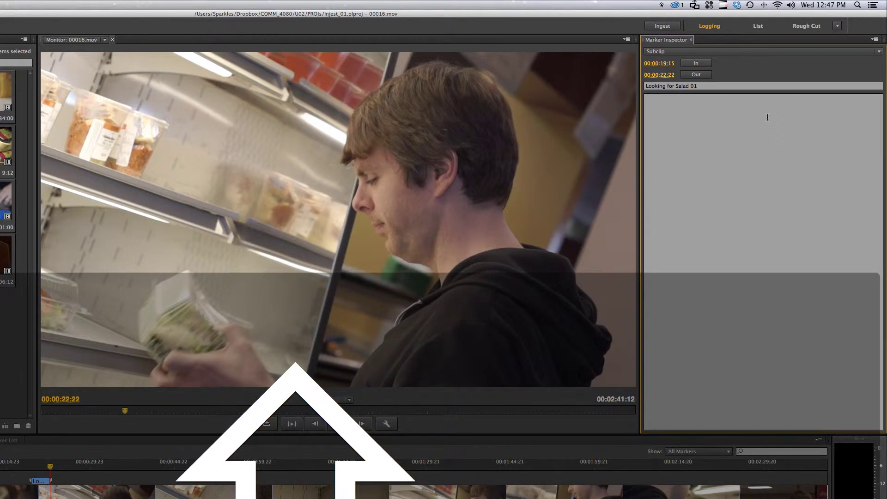
text(This shot has n)
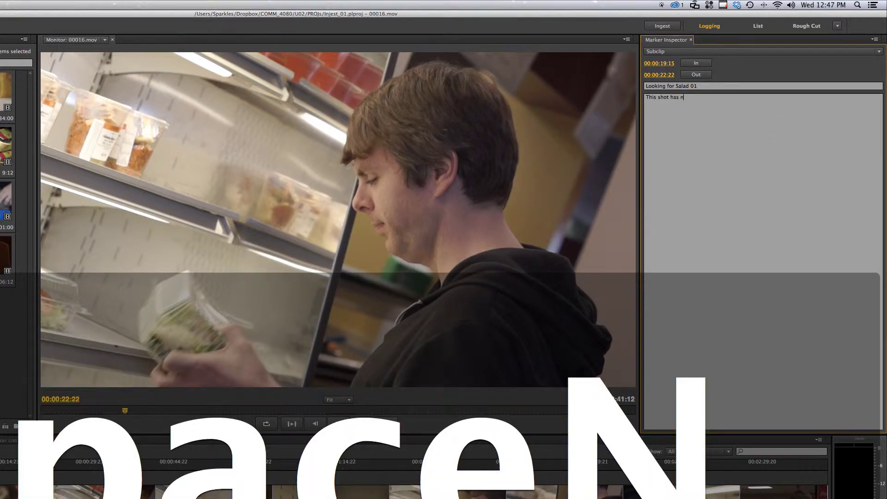
key(BackSpace)
text(meat in it.)
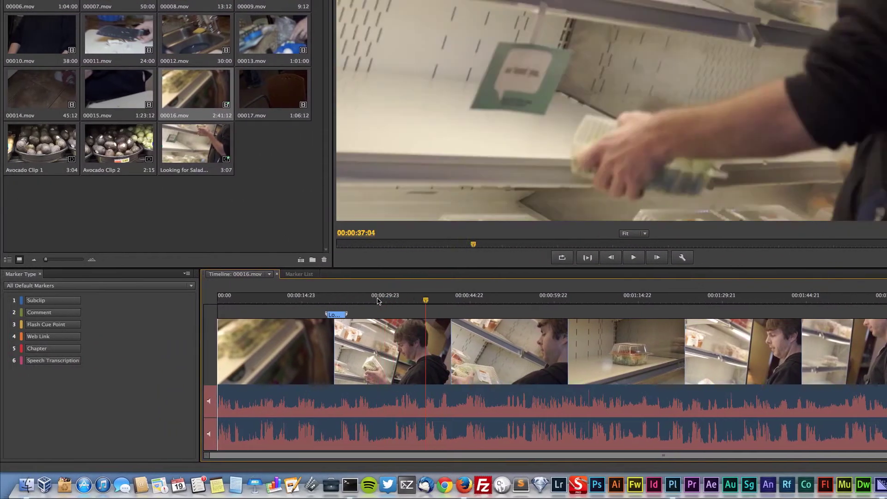
drag(378, 301, 347, 301)
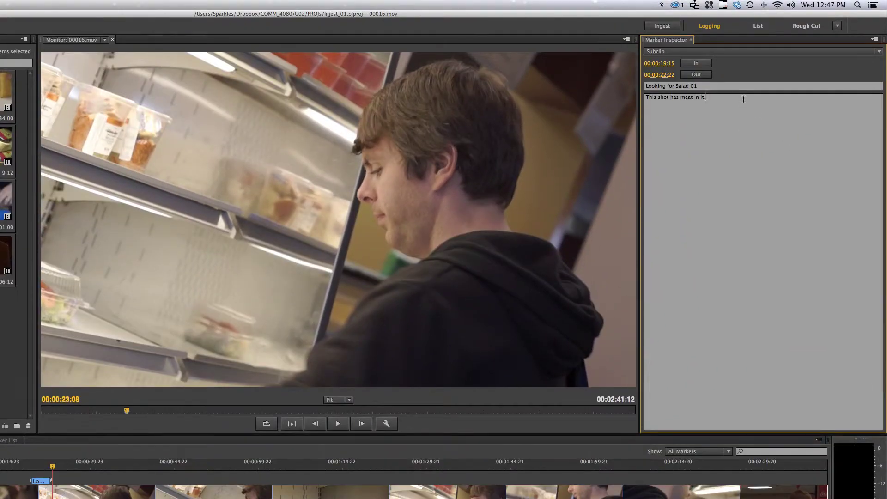
text(Side Shot)
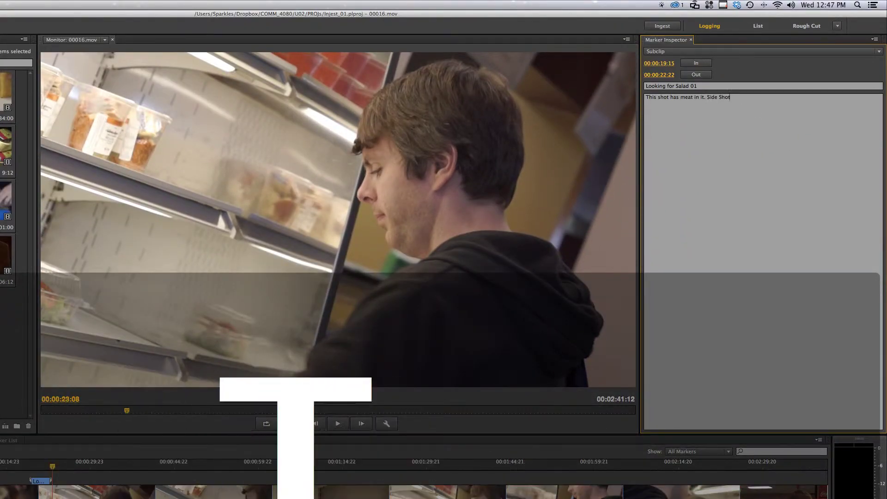
text(, Medium-)
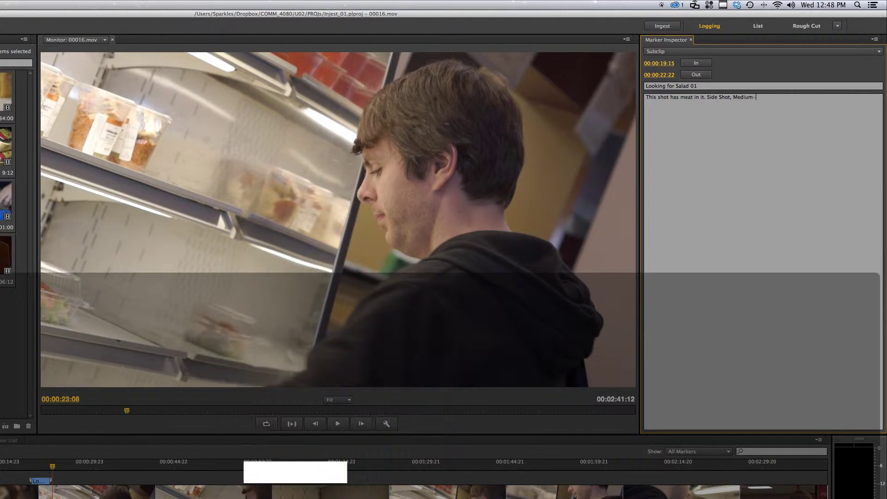
text(Close--)
key(BackSpace)
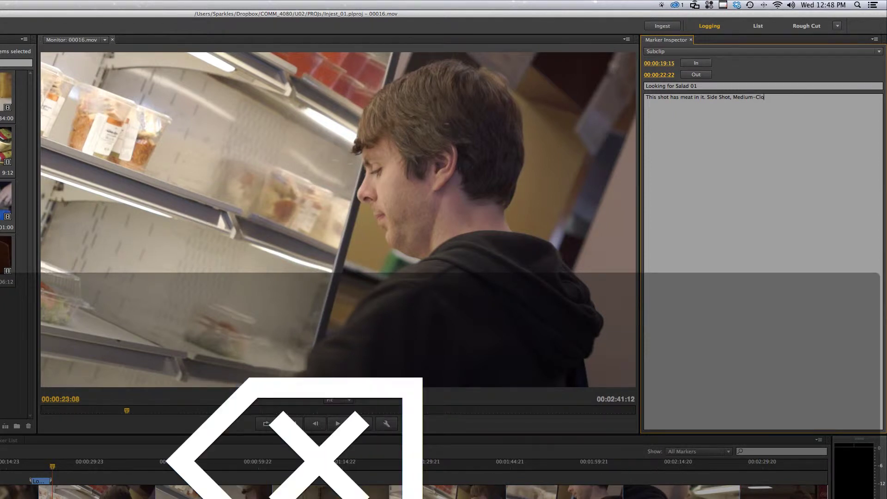
key(BackSpace)
key(BackSpace)
key(BackSpace)
text(m Close-Up)
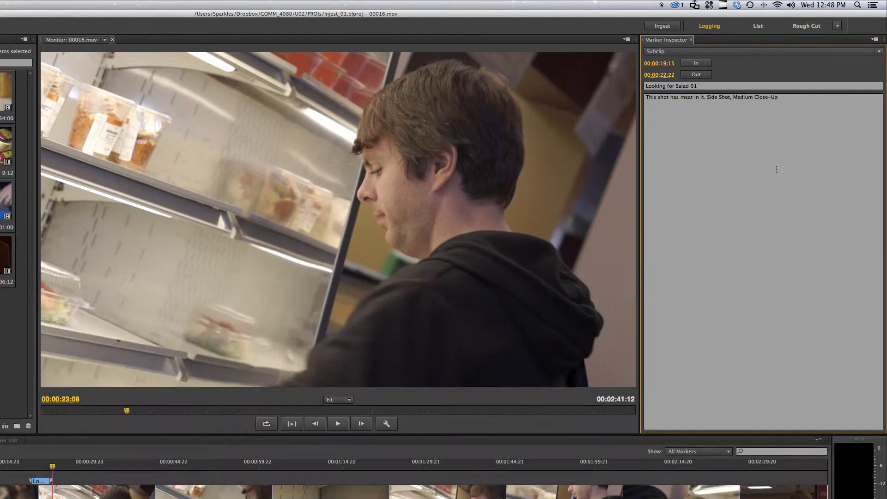
key(super+c)
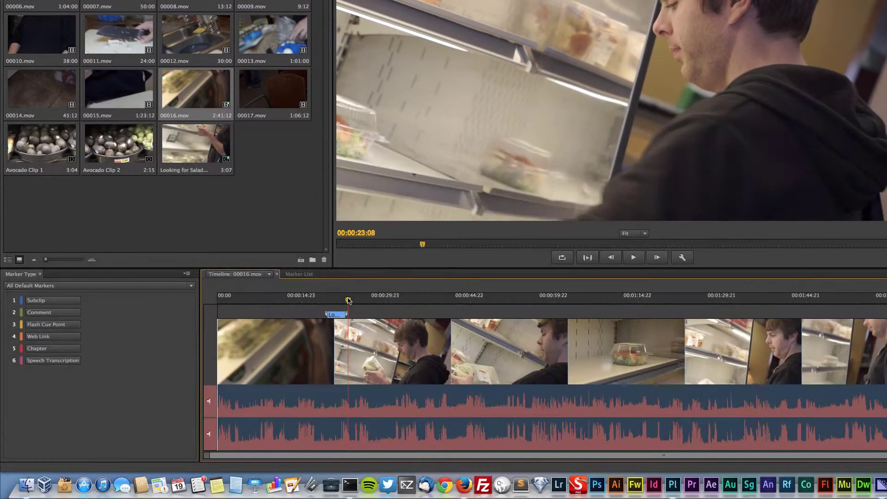
Add a subclip marker on 00016 starting at 00:00:26:16
drag(349, 301, 368, 304)
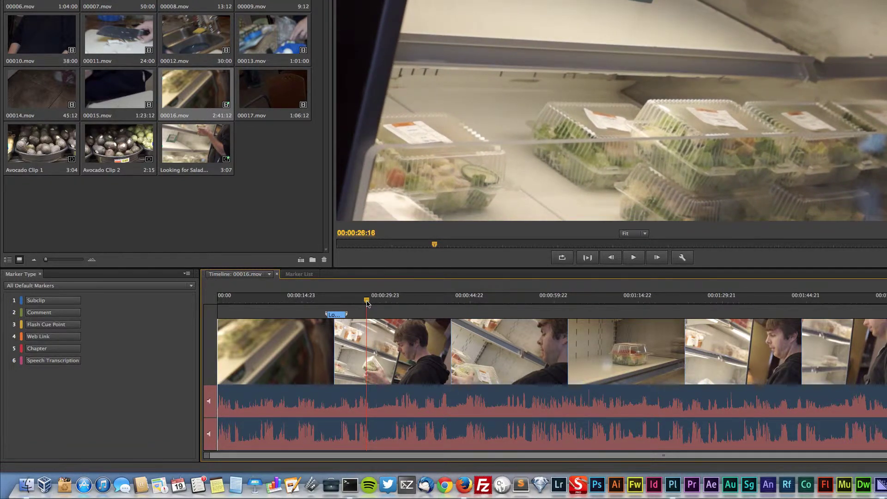
key(1)
key(space)
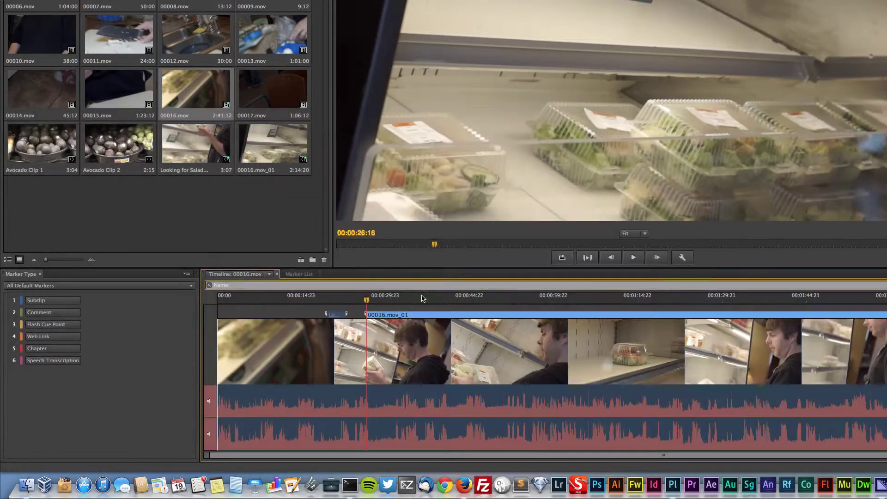
click(410, 298)
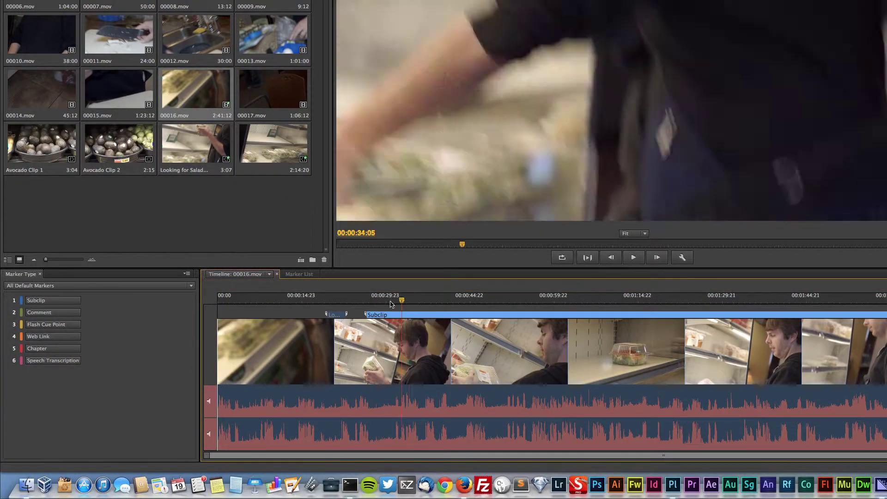
Play from the subclip start and step frame by frame to 00:00:28:15
drag(391, 304, 368, 303)
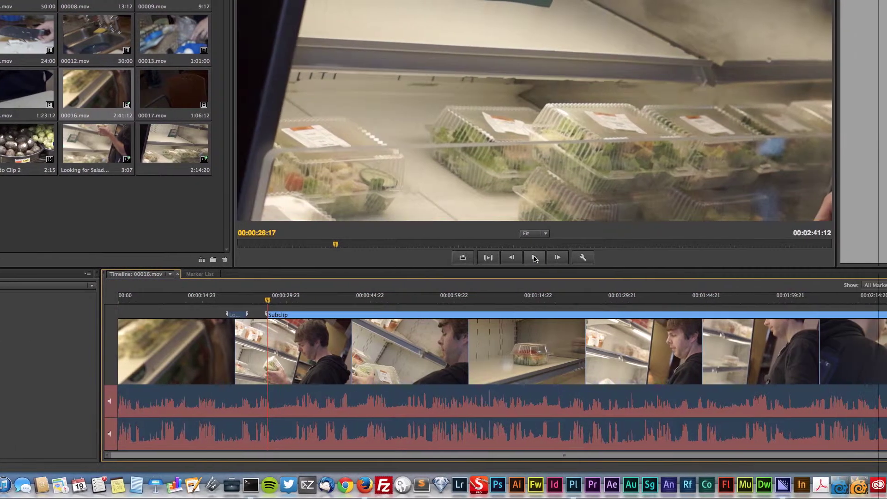
click(535, 257)
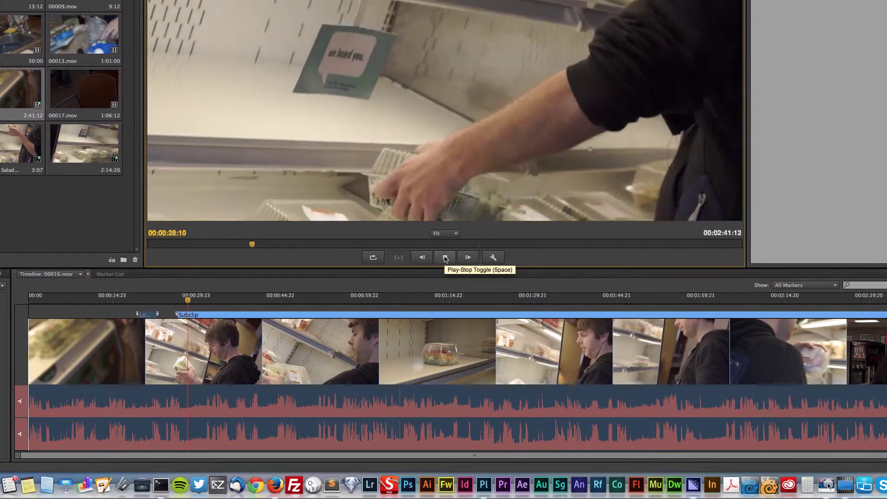
key(space)
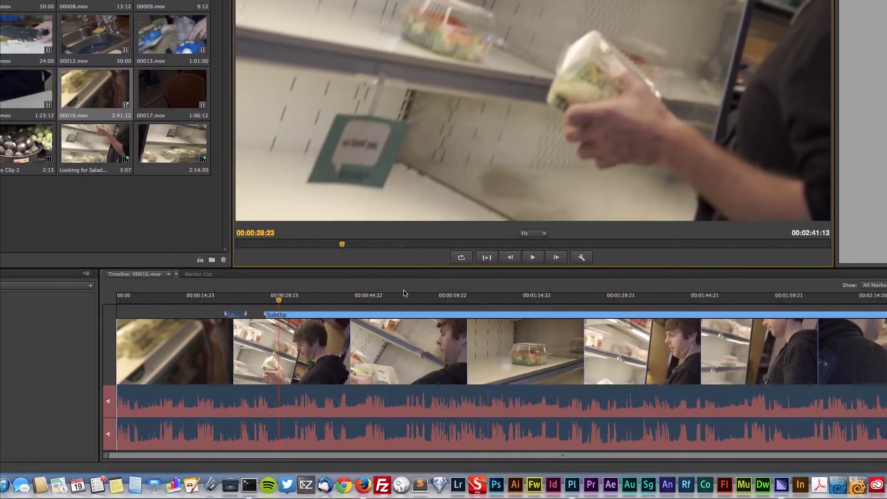
key(Left)
key(Left)
key(Left)
key(Left)
key(Left)
key(Left)
key(Left)
key(Left)
key(Left)
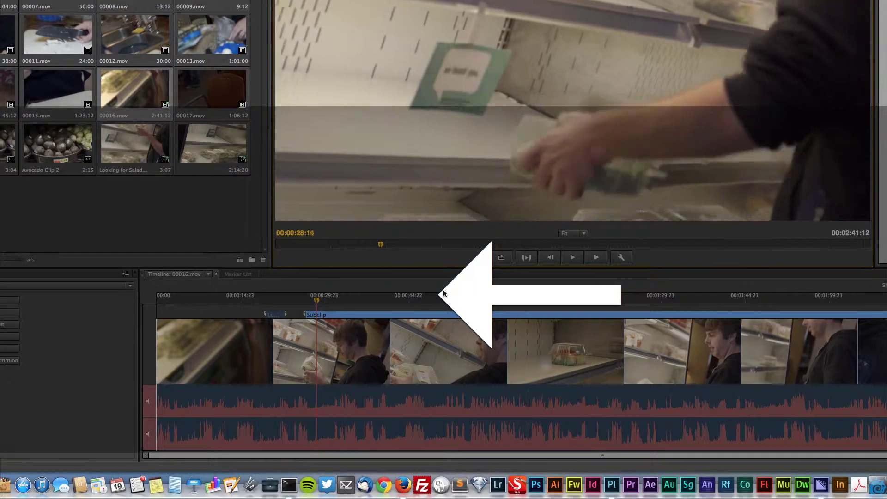
key(Left)
key(Left)
key(Left)
key(Left)
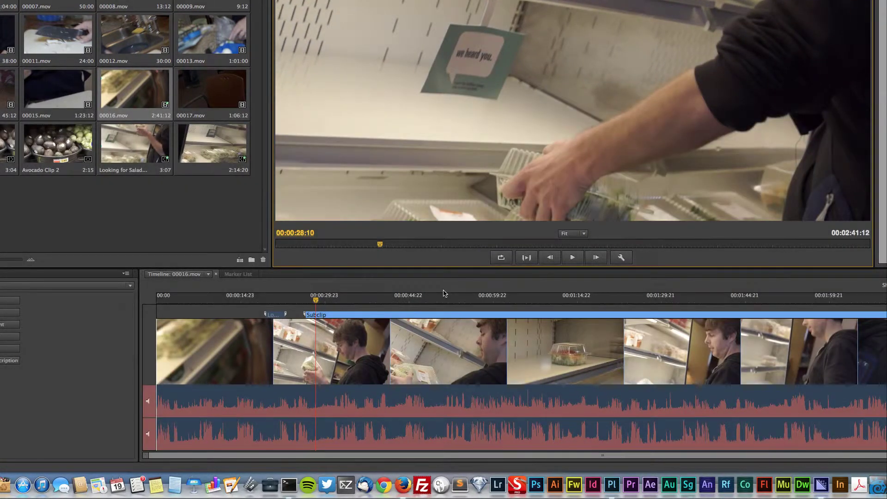
key(Right)
key(Right)
key(Right)
key(Right)
key(Right)
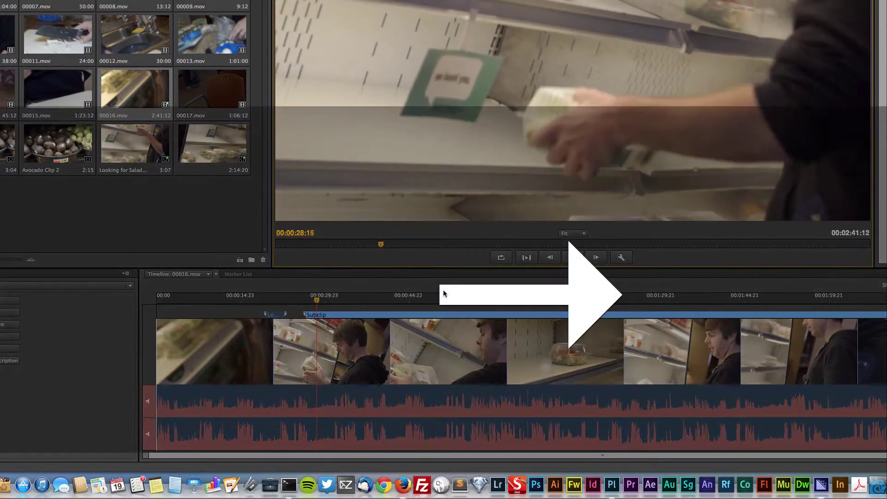
End the subclip at 00:00:28:15 and name it 'Looking for Salad 02'
key(o)
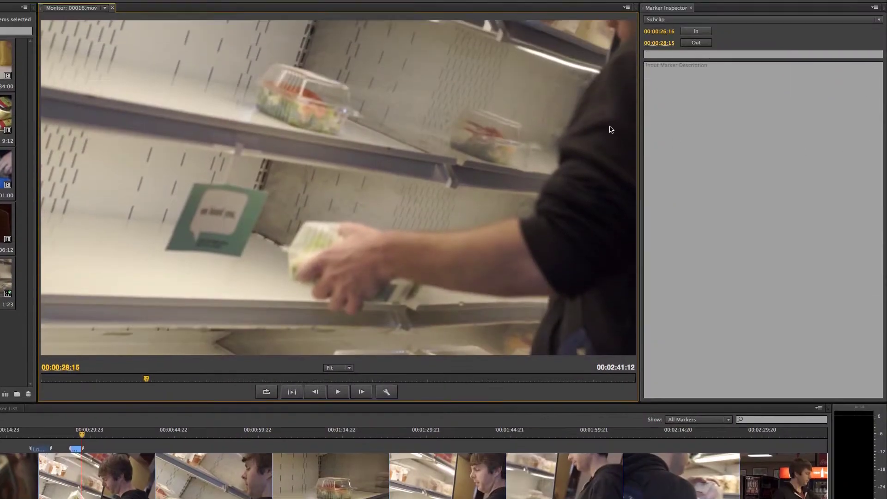
key(super+v)
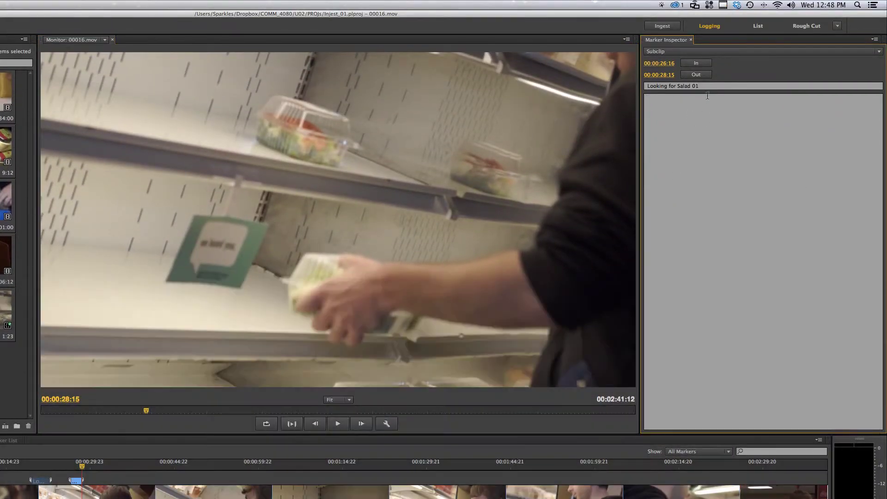
click(702, 86)
key(BackSpace)
text(2)
Copy the subclip name and add the description 'Reaching for salad with meat.'
key(BackSpace)
drag(698, 86, 675, 87)
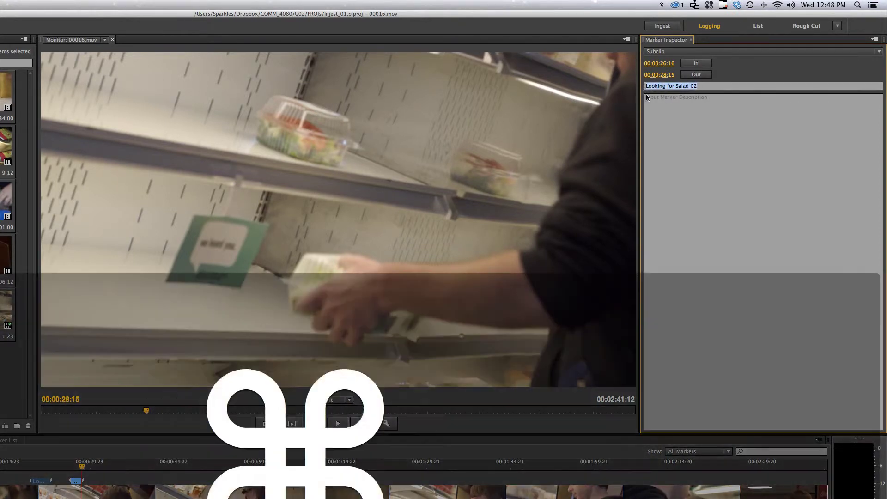
key(cmd+c)
click(646, 94)
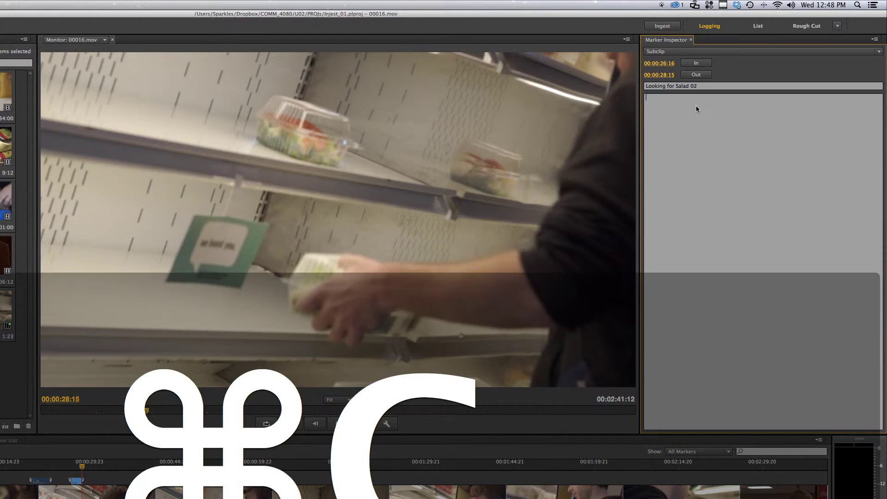
text(Reaching for sal)
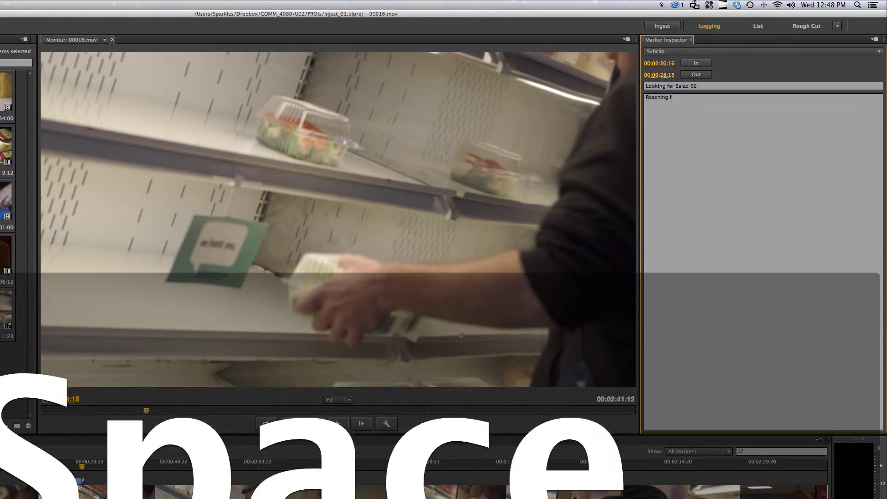
text(ad with meat.)
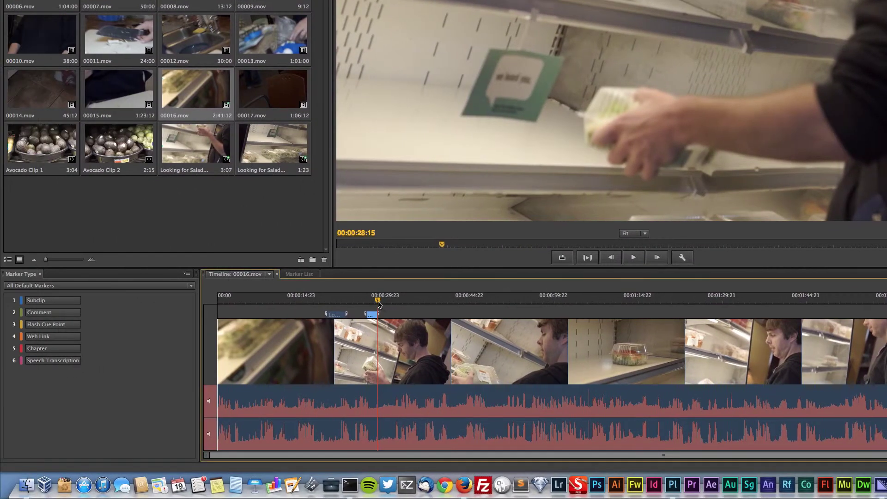
Scrub ahead to around 00:00:30 and save the project
drag(379, 304, 382, 304)
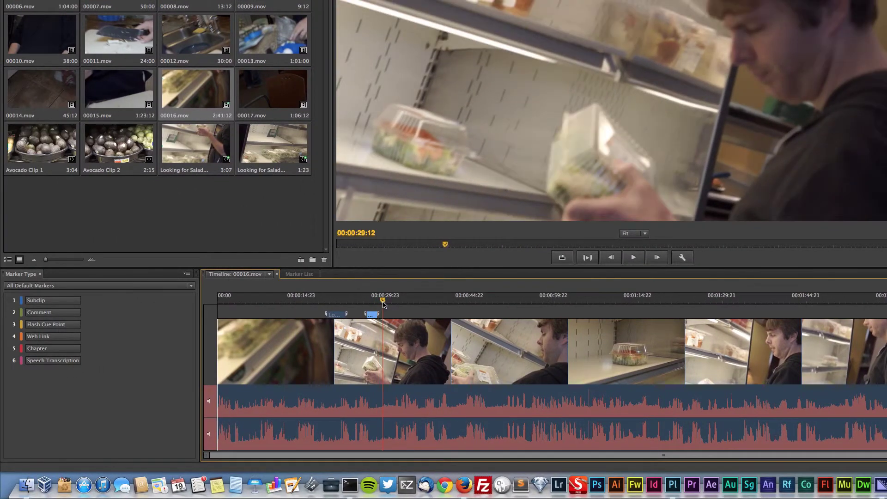
mouse_move(383, 304)
mouse_down()
mouse_move(365, 304)
mouse_move(412, 306)
mouse_move(394, 306)
mouse_up()
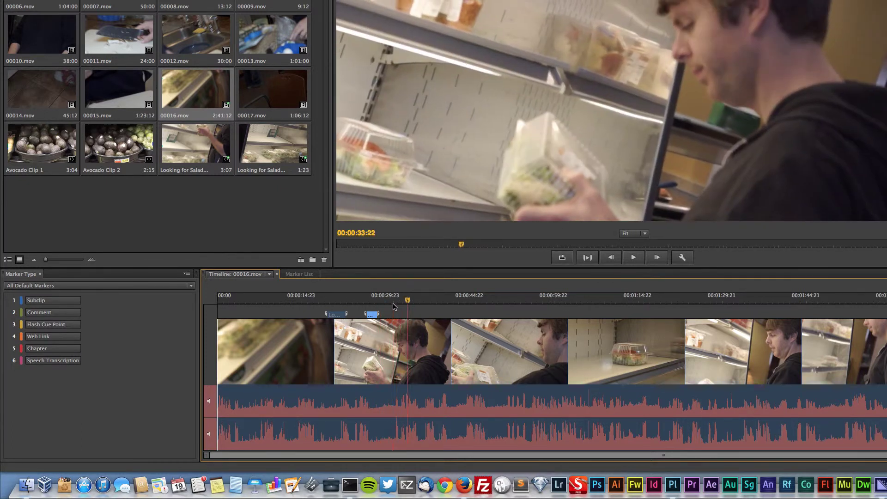
key(super+s)
Add a third subclip marker on 00016 at 00:00:30:09 during playback
key(space)
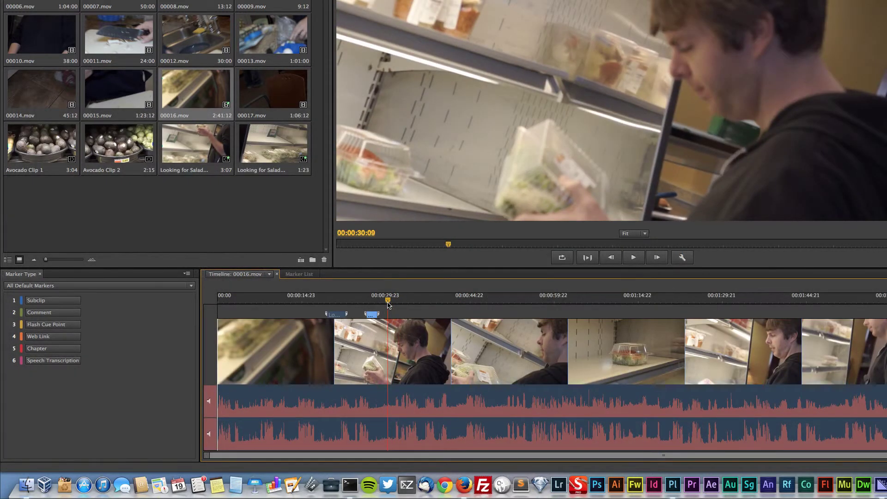
key(1)
key(space)
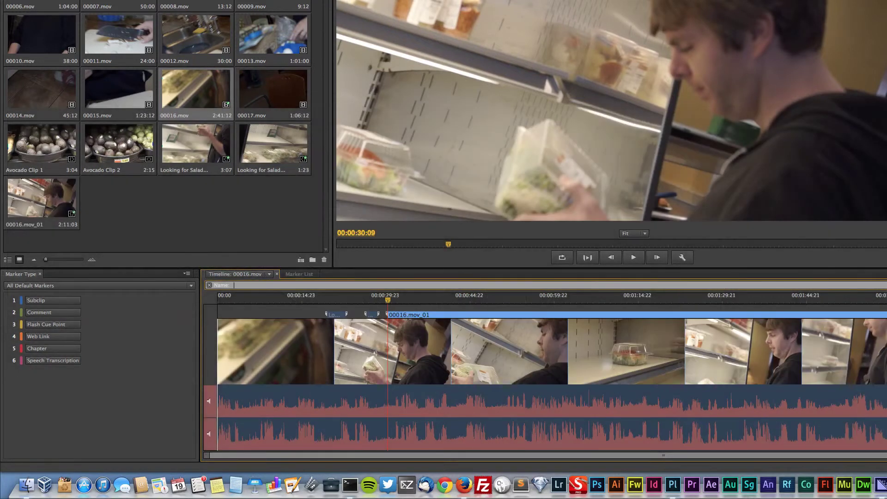
key(space)
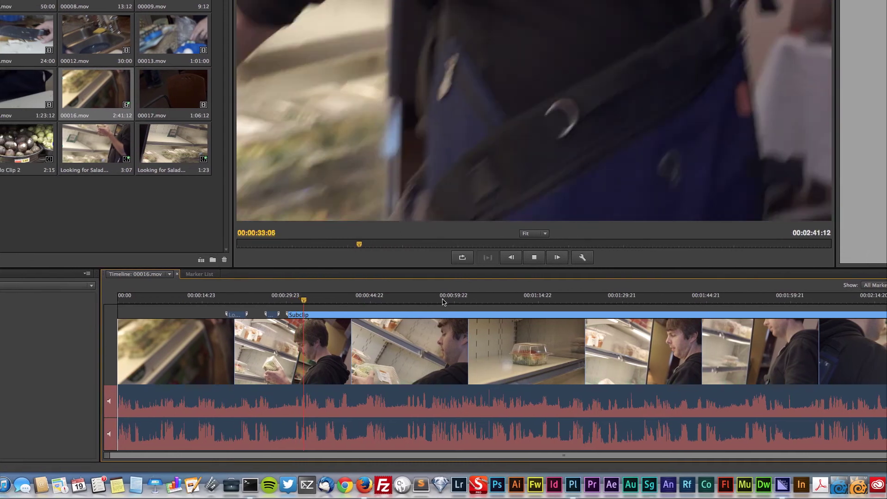
key(space)
key(Left)
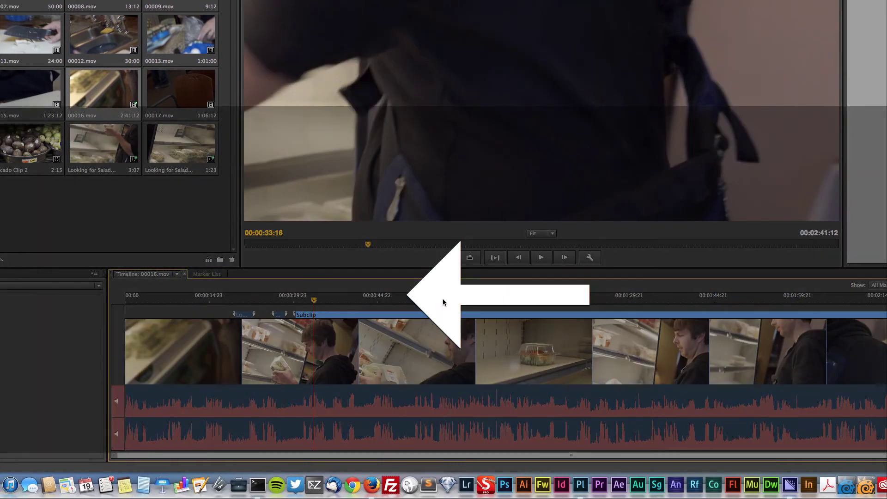